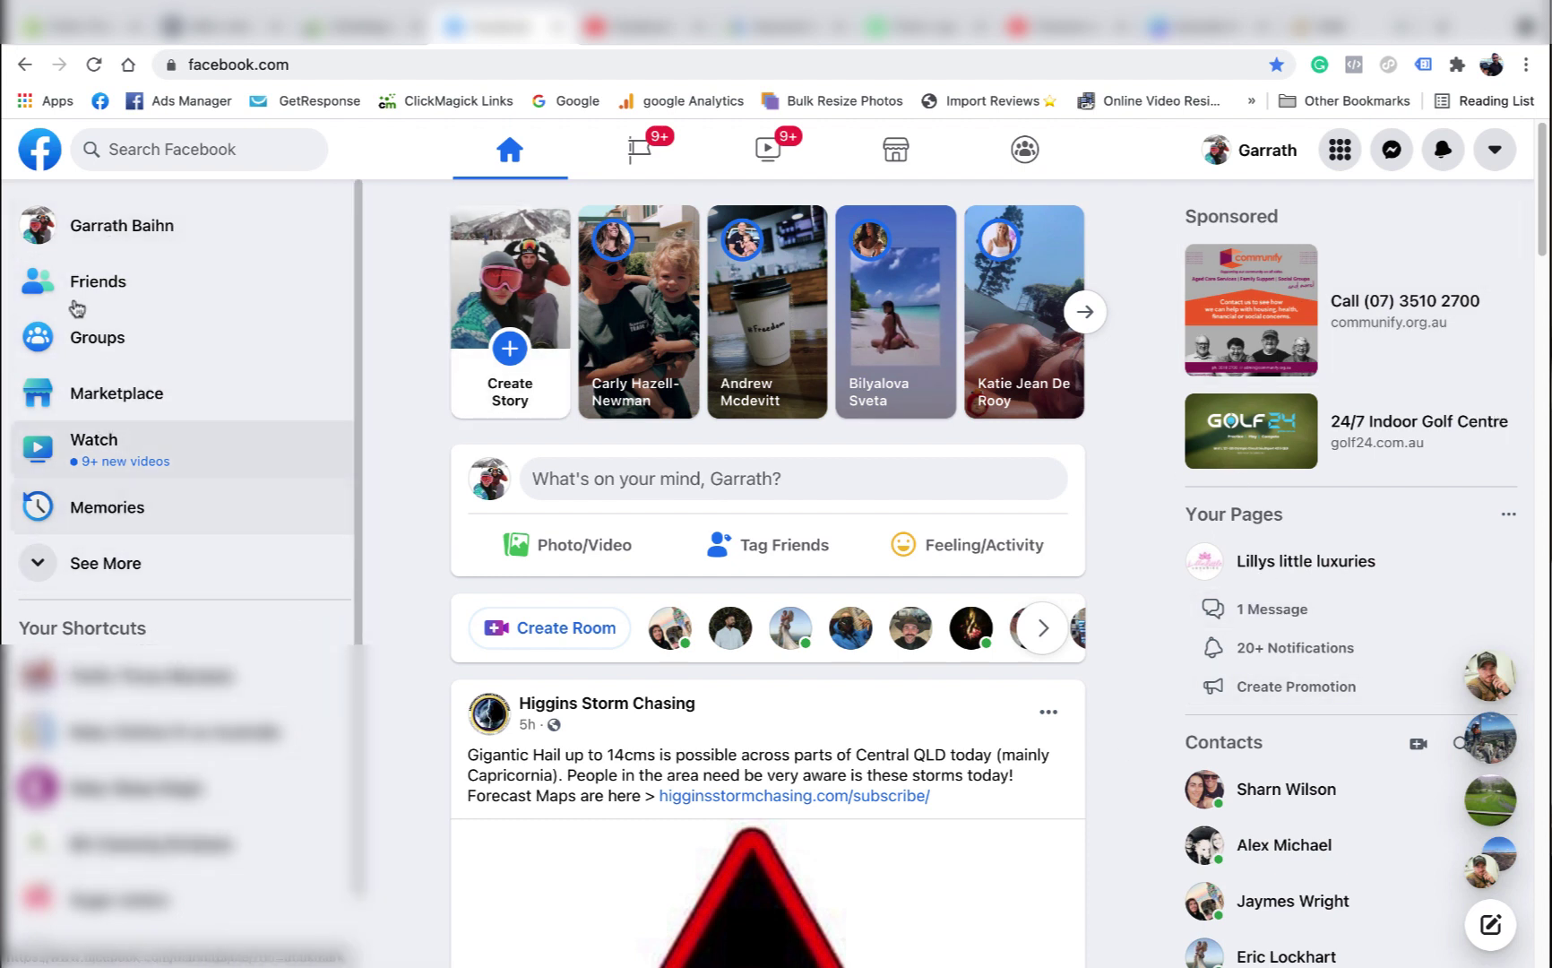
Open the list of pages you manage from the sidebar's expanded shortcuts
click(118, 570)
scroll(125, 513, down, 2)
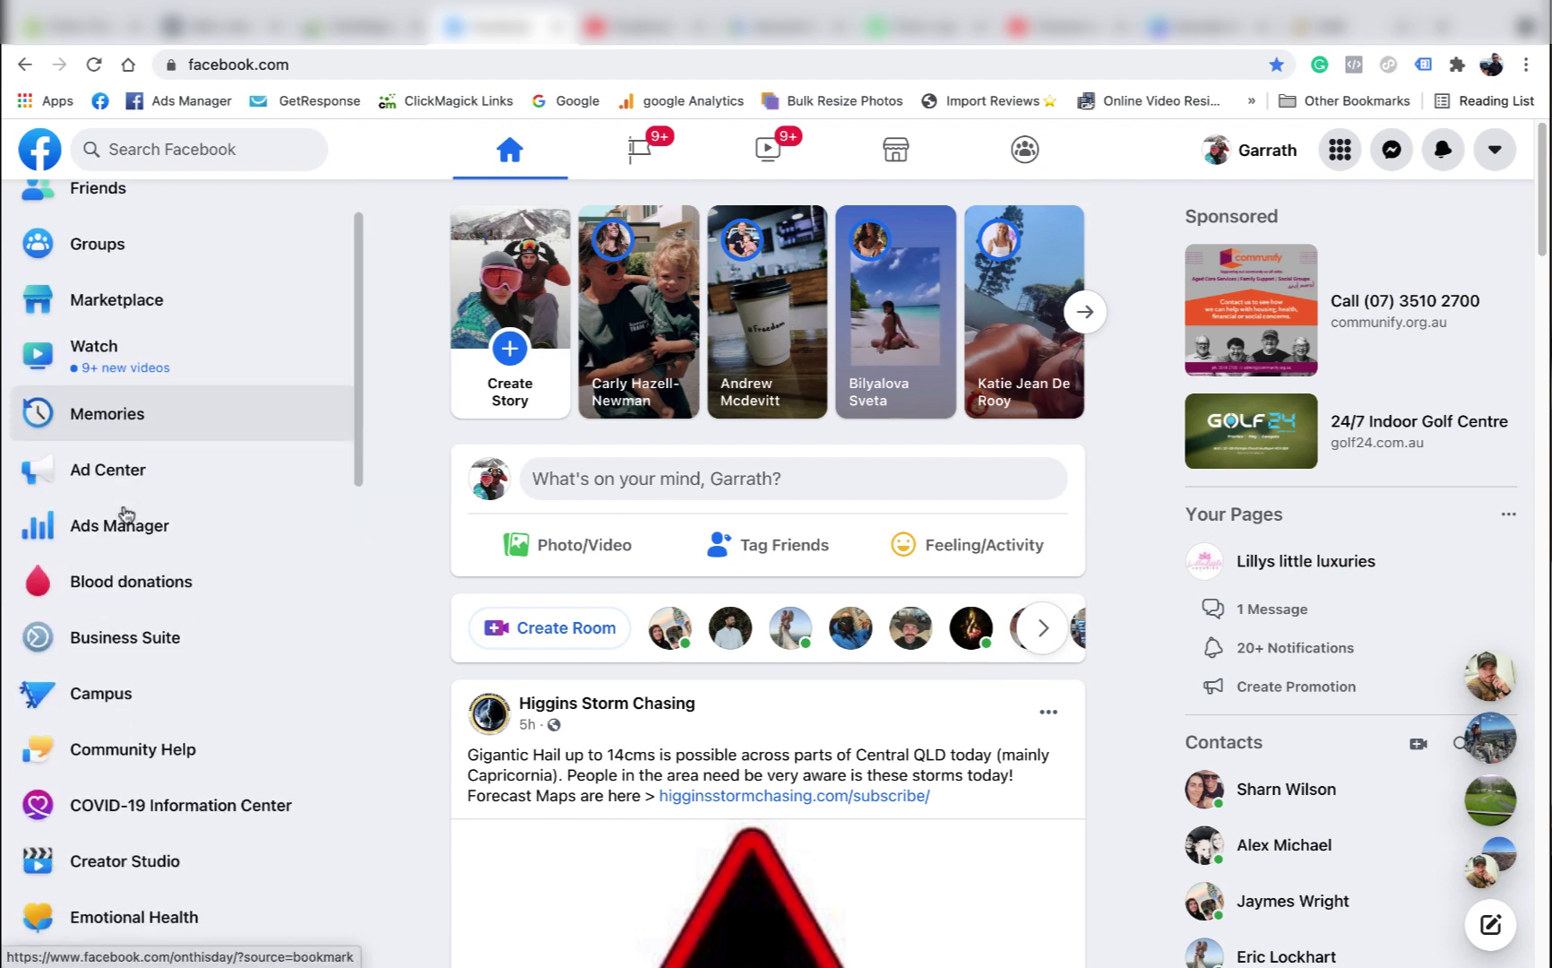
scroll(125, 515, down, 2)
scroll(124, 514, down, 2)
scroll(128, 517, down, 2)
scroll(130, 519, down, 1)
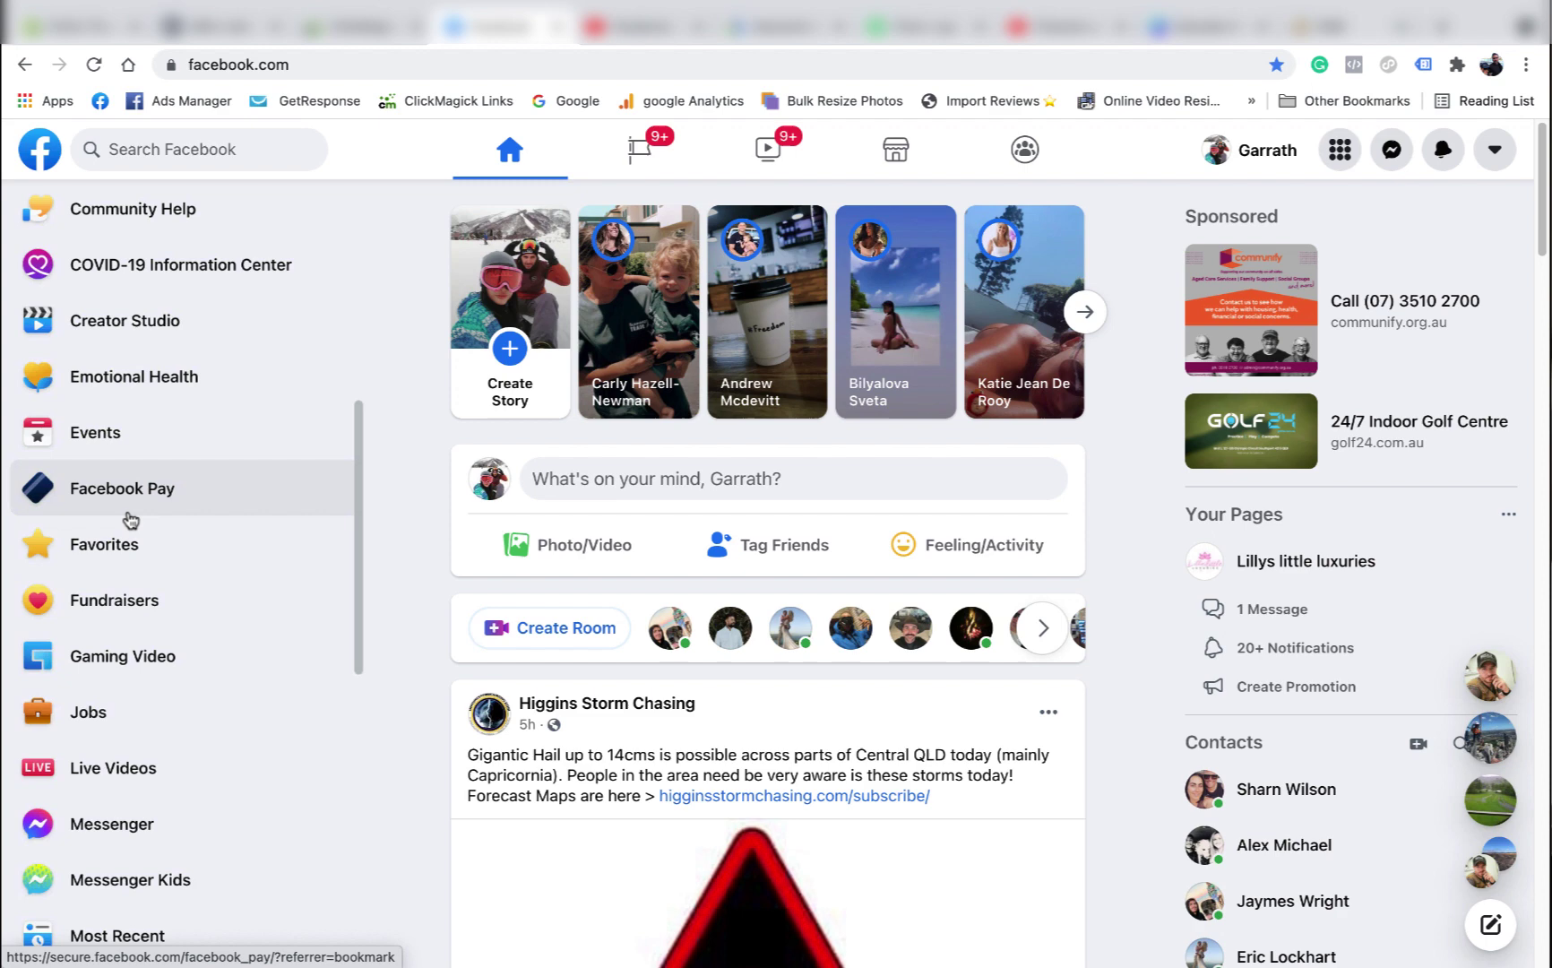
scroll(129, 517, down, 3)
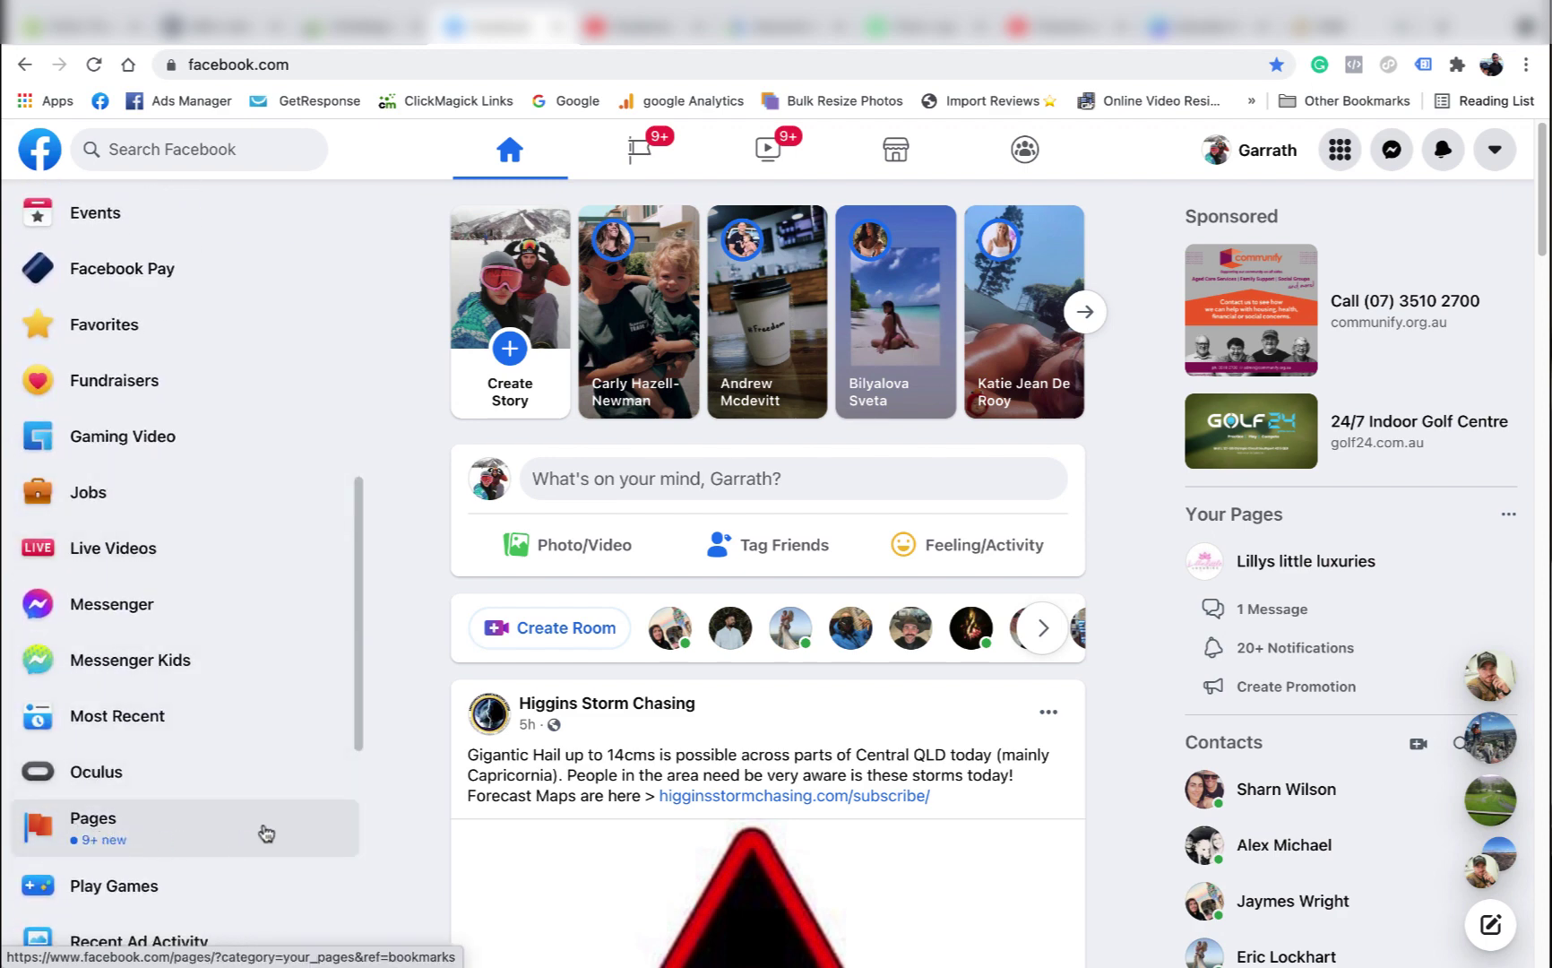
click(163, 832)
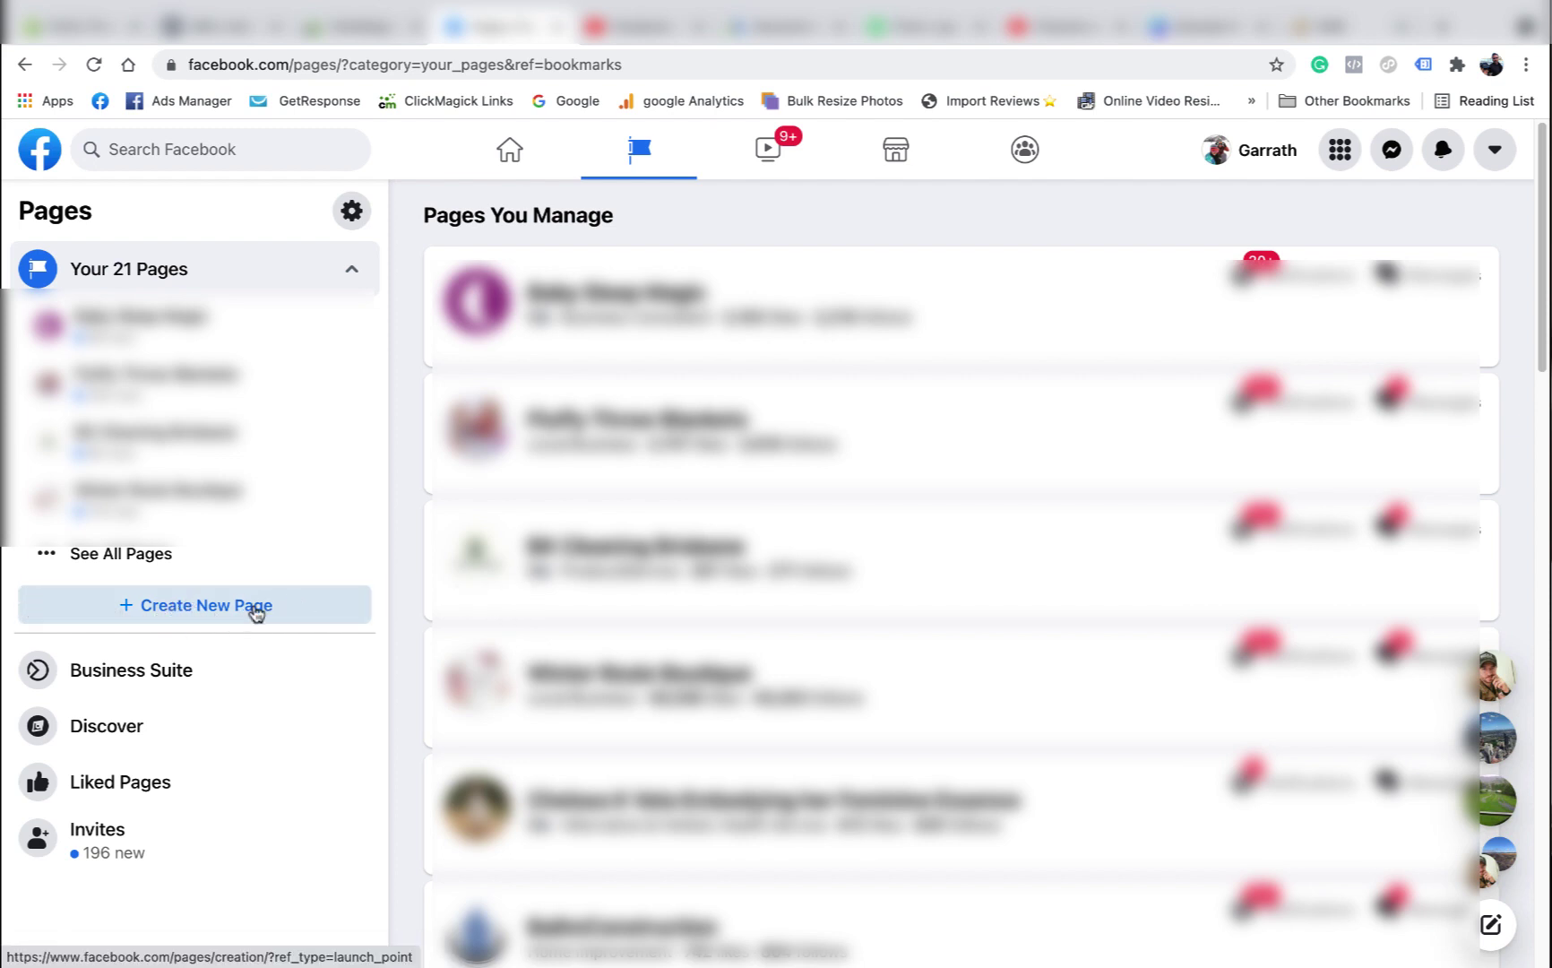
Start a new page with category Building Materials and description 'We build houses'
click(210, 610)
text(Building Business R Us)
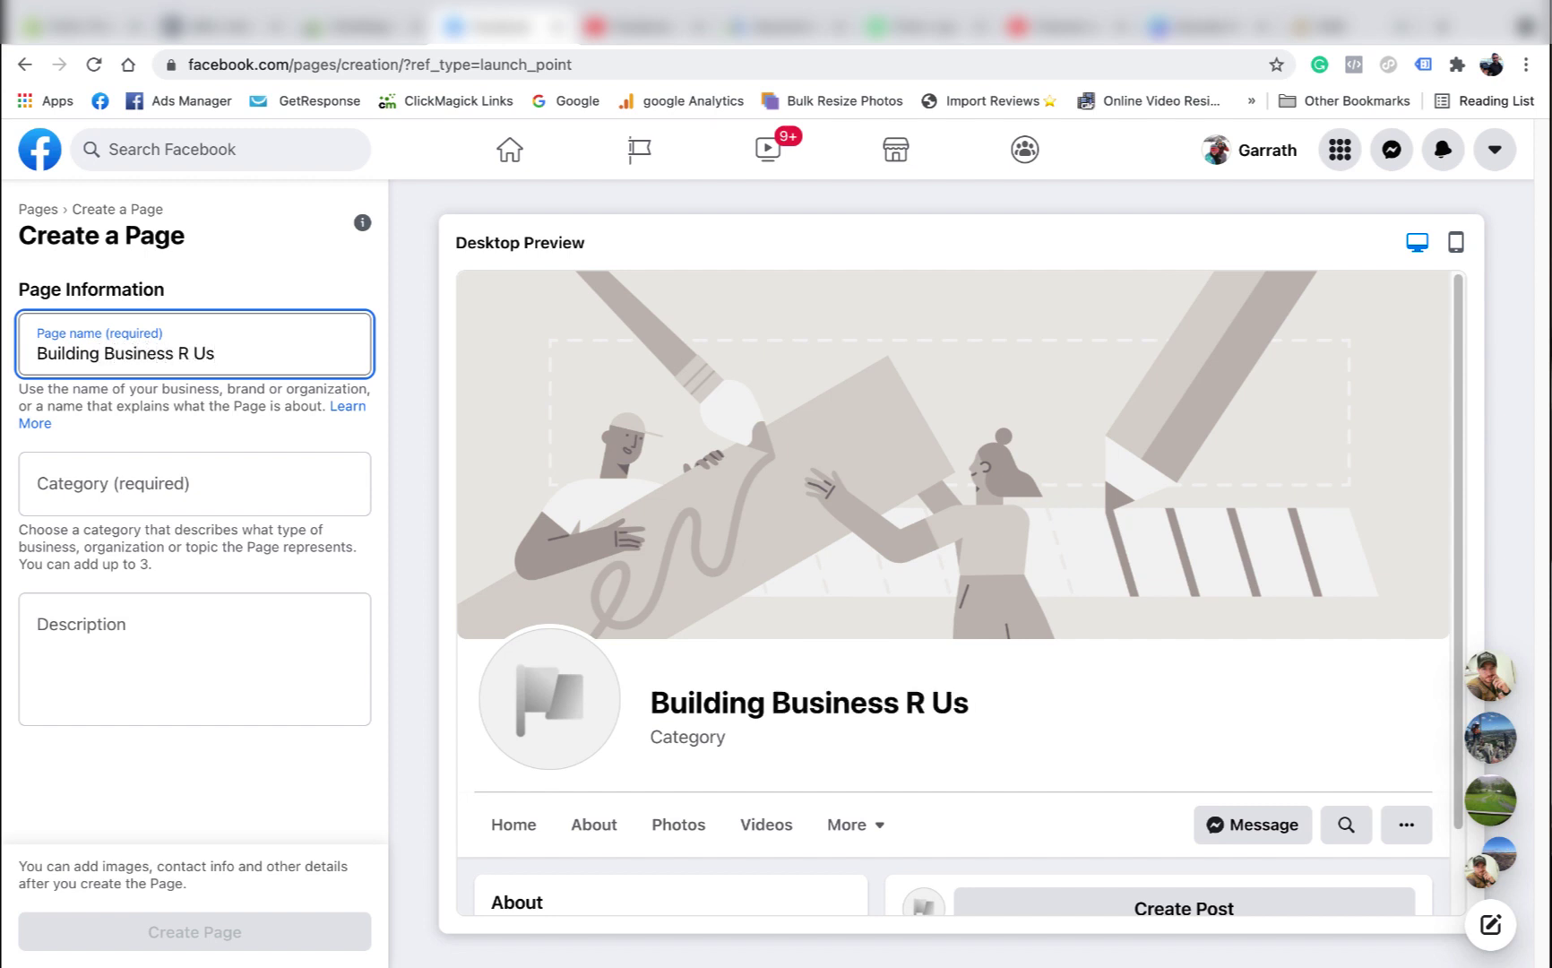
click(125, 486)
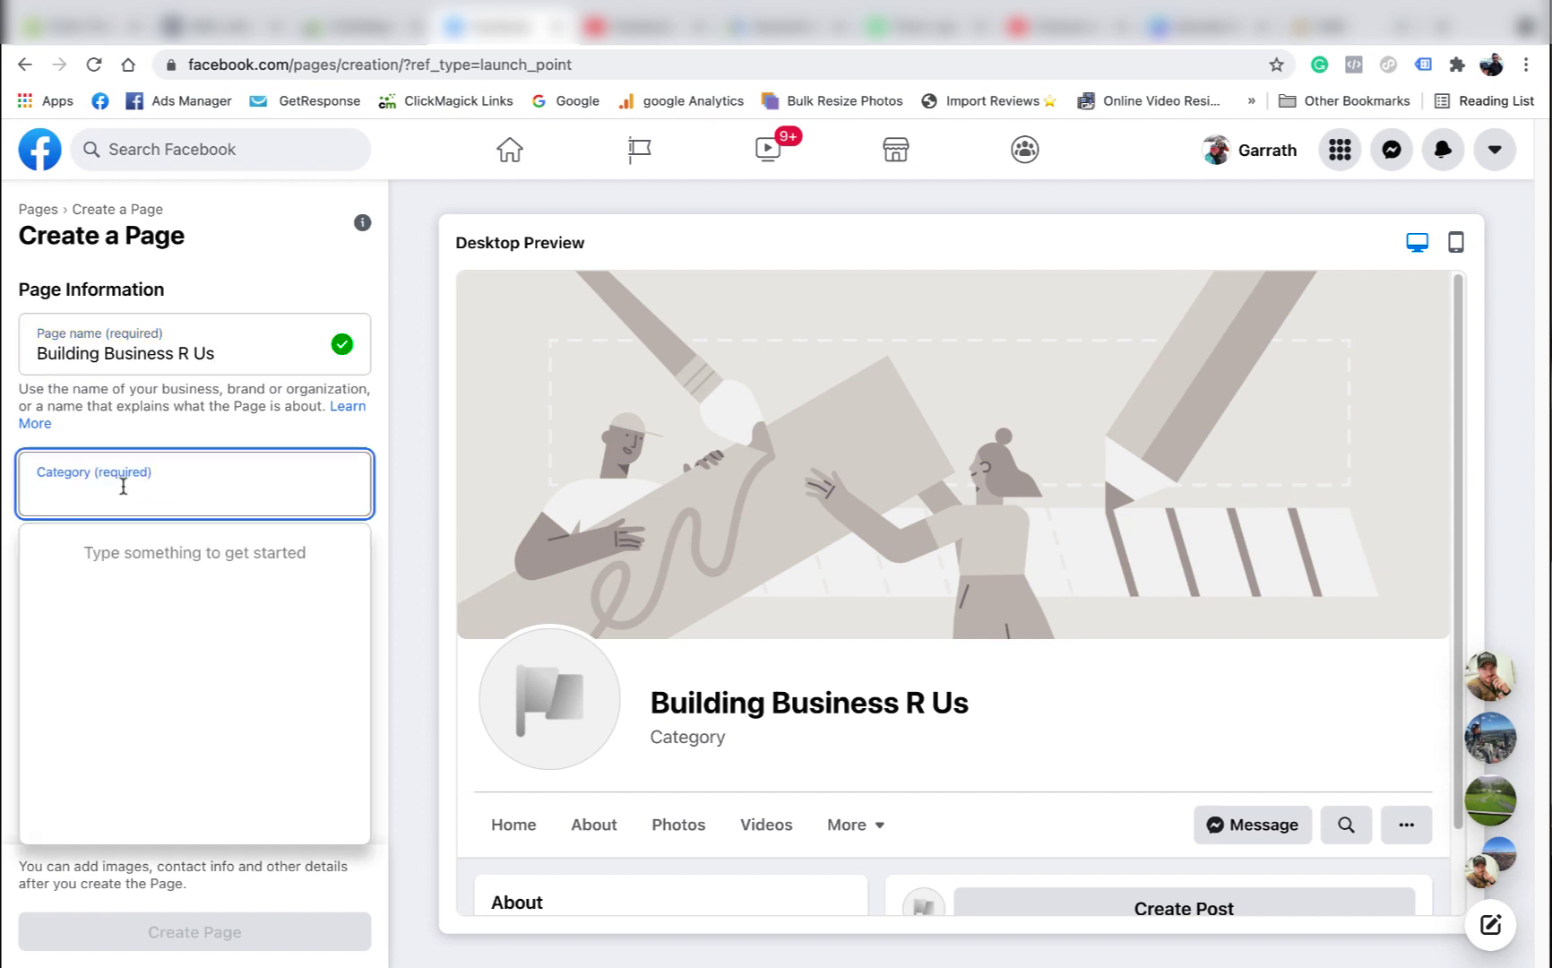
text(buil)
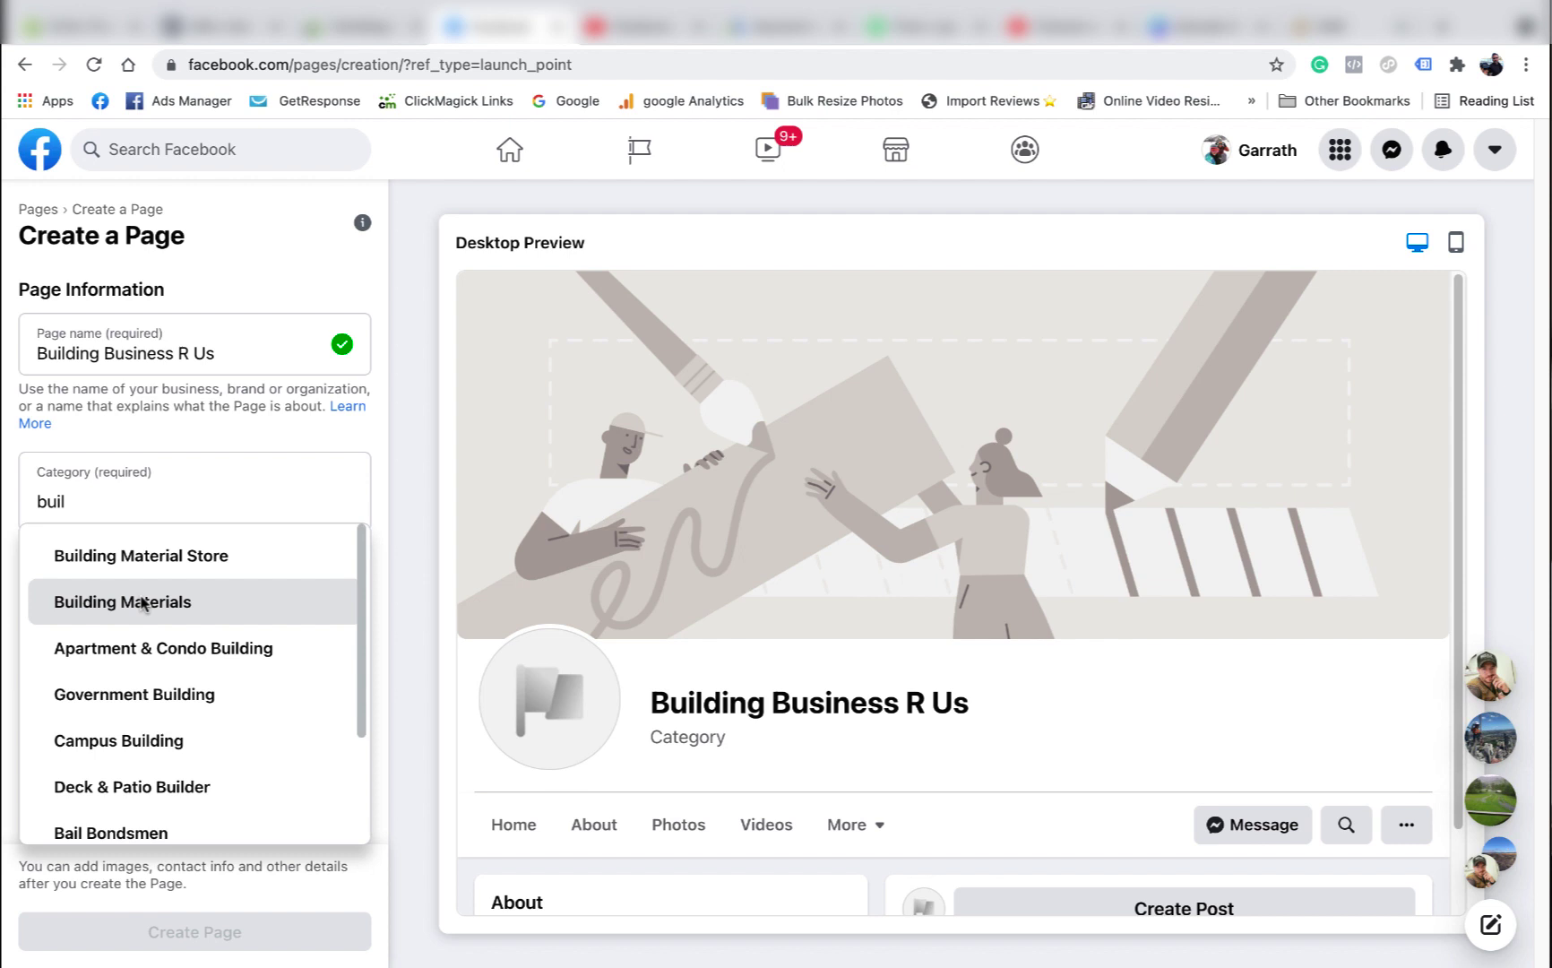
click(142, 602)
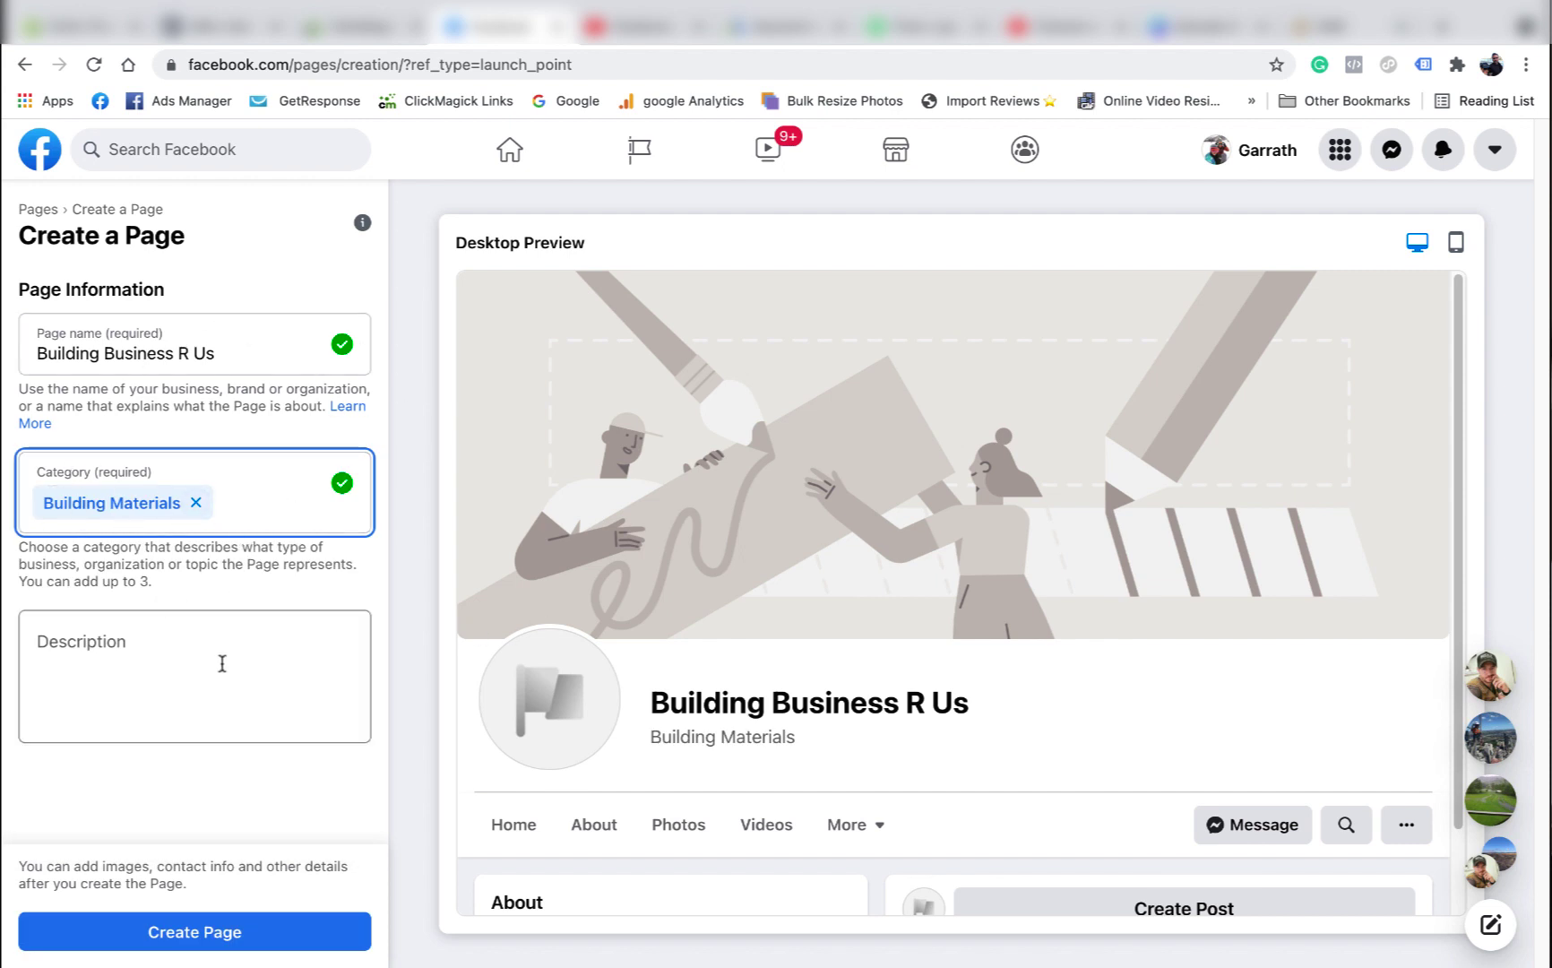
click(117, 652)
text(We build houses)
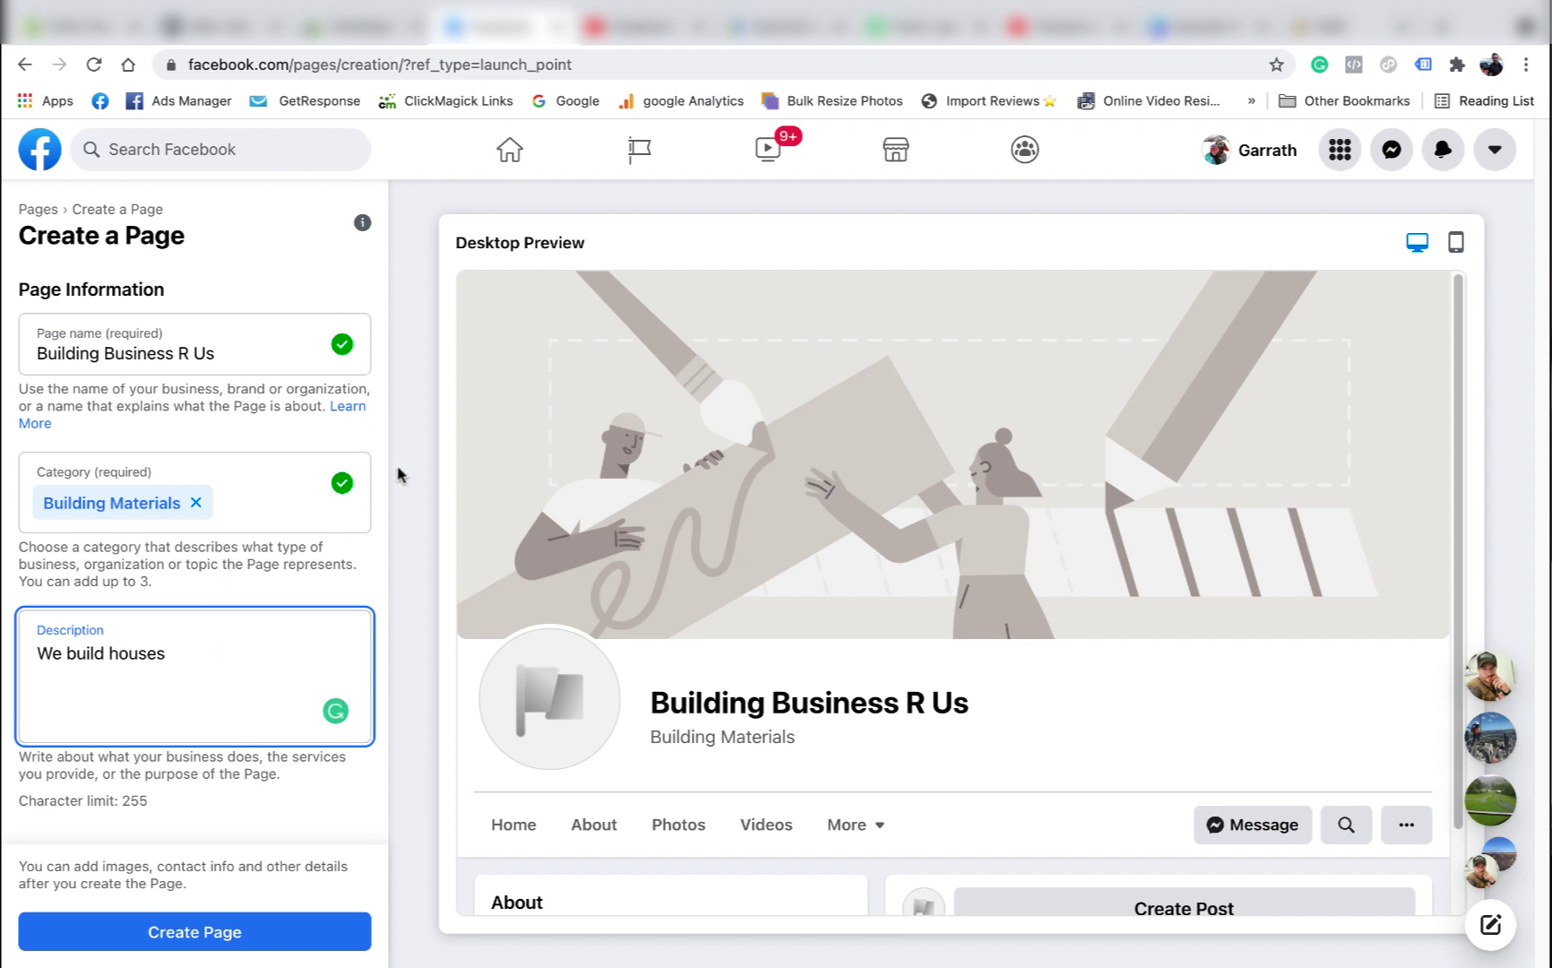
Create the page, set the construction image as its cover photo, and save
click(238, 931)
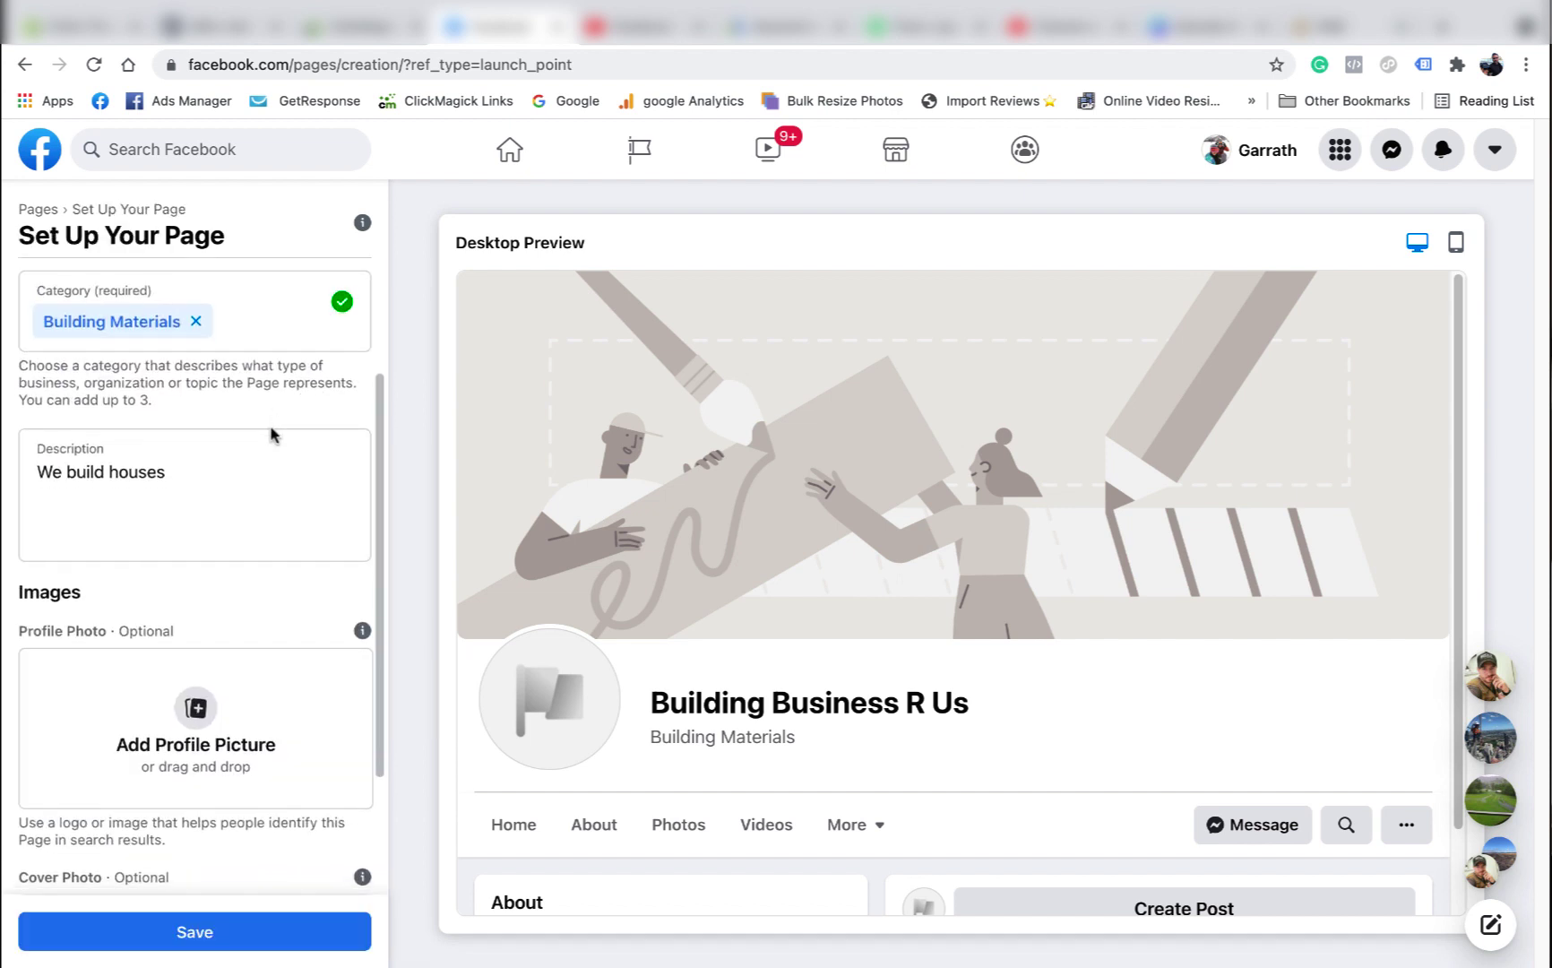
scroll(209, 507, down, 3)
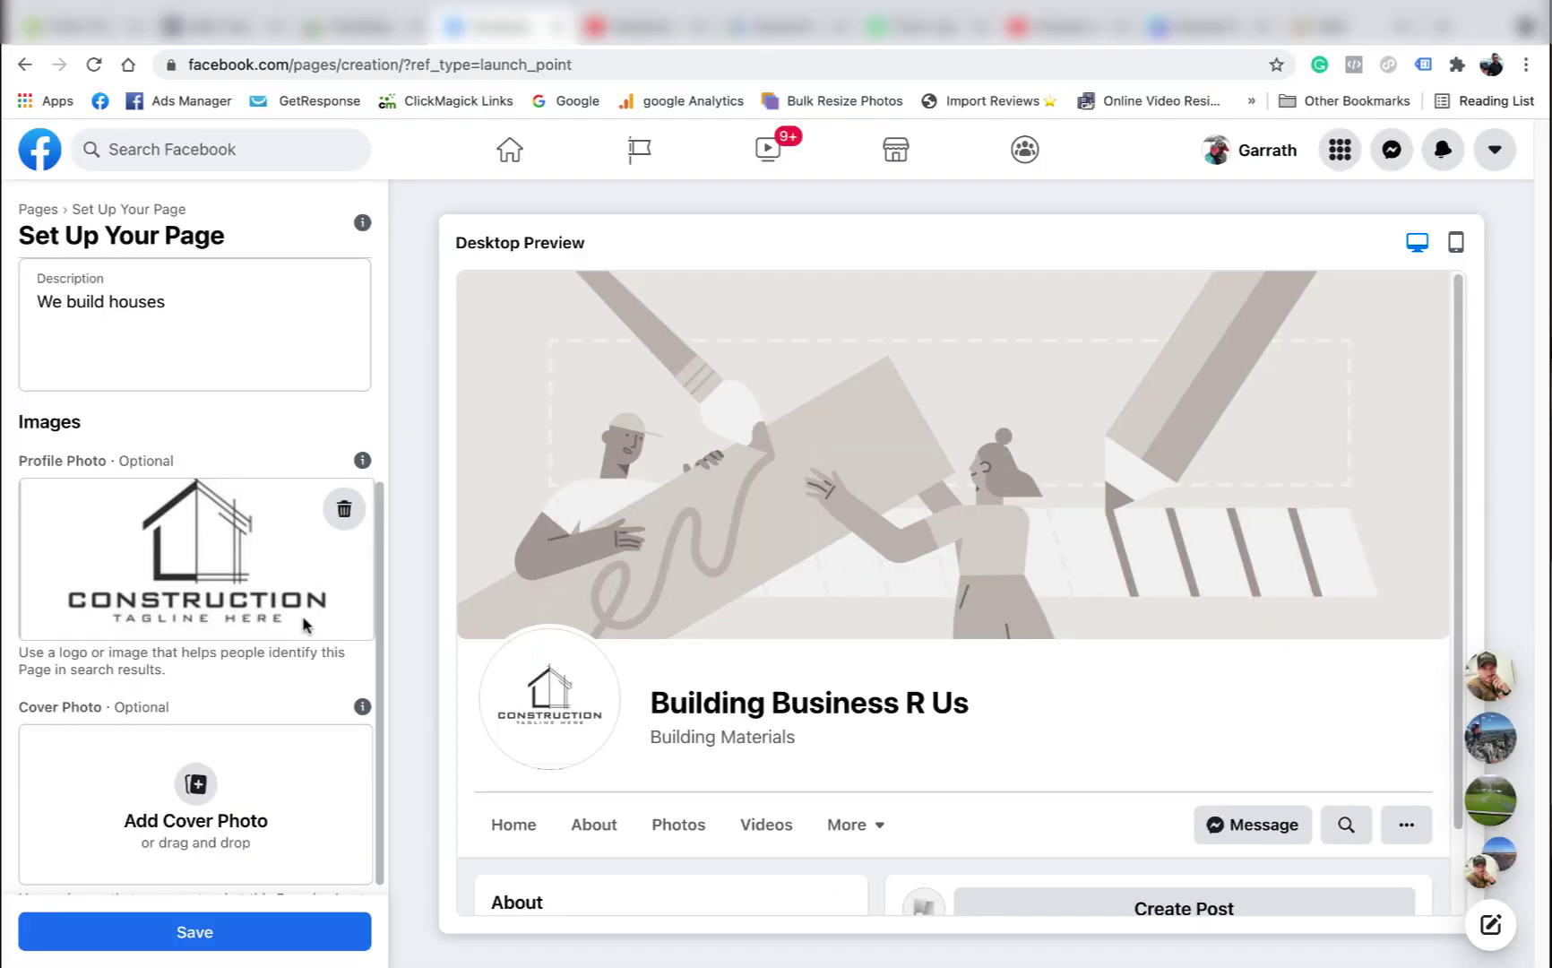
click(197, 794)
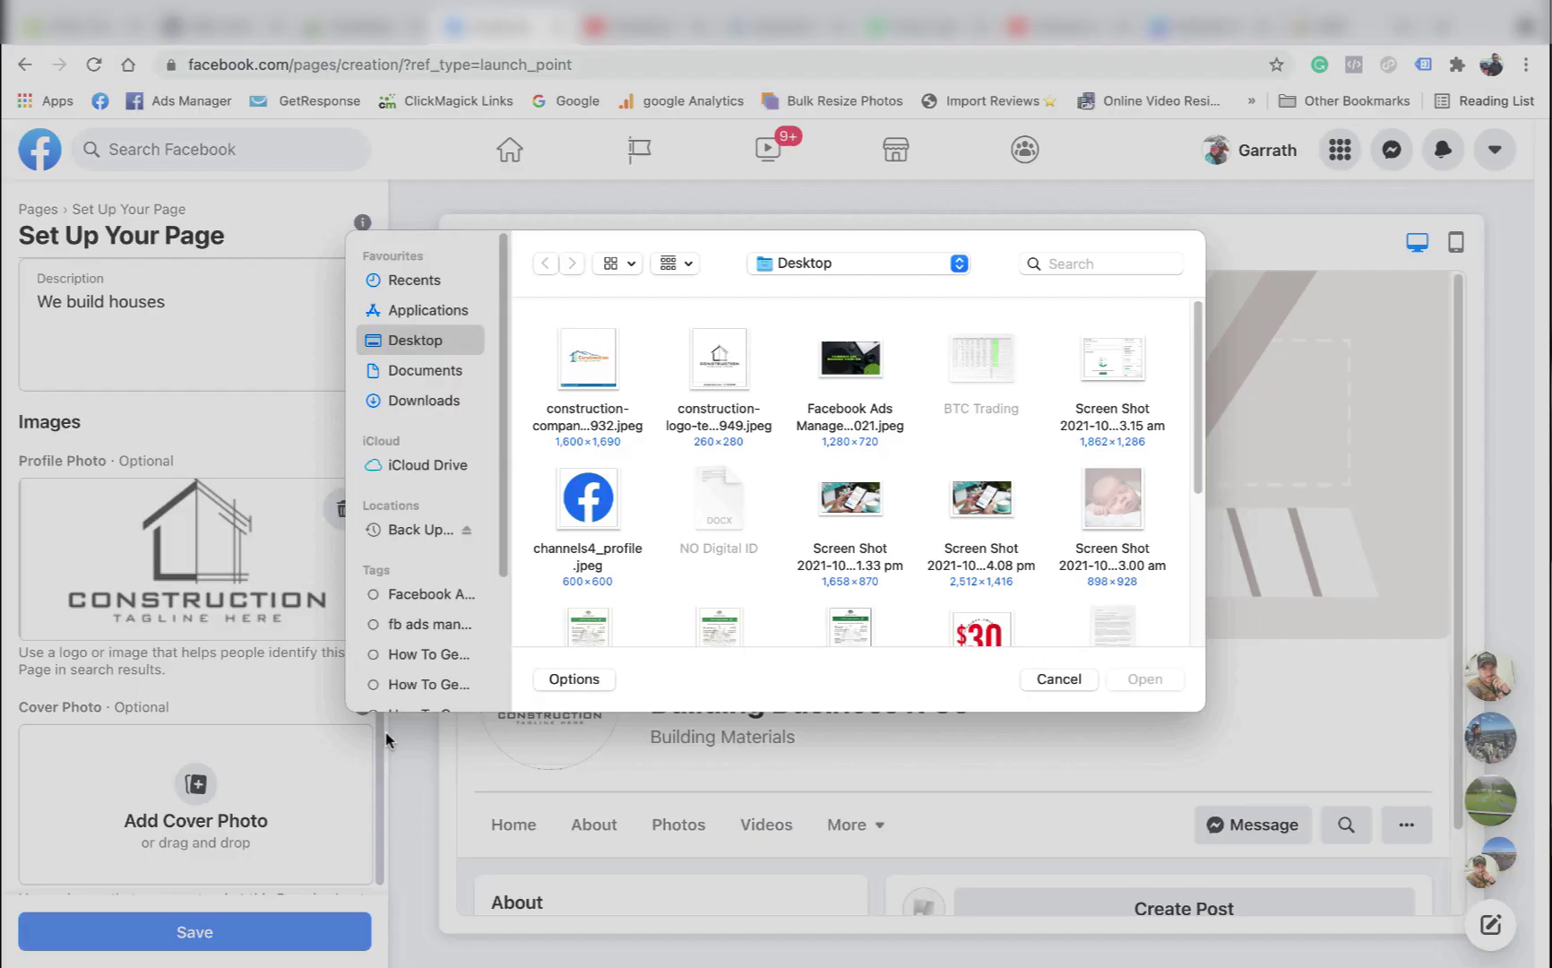
click(594, 386)
click(1147, 703)
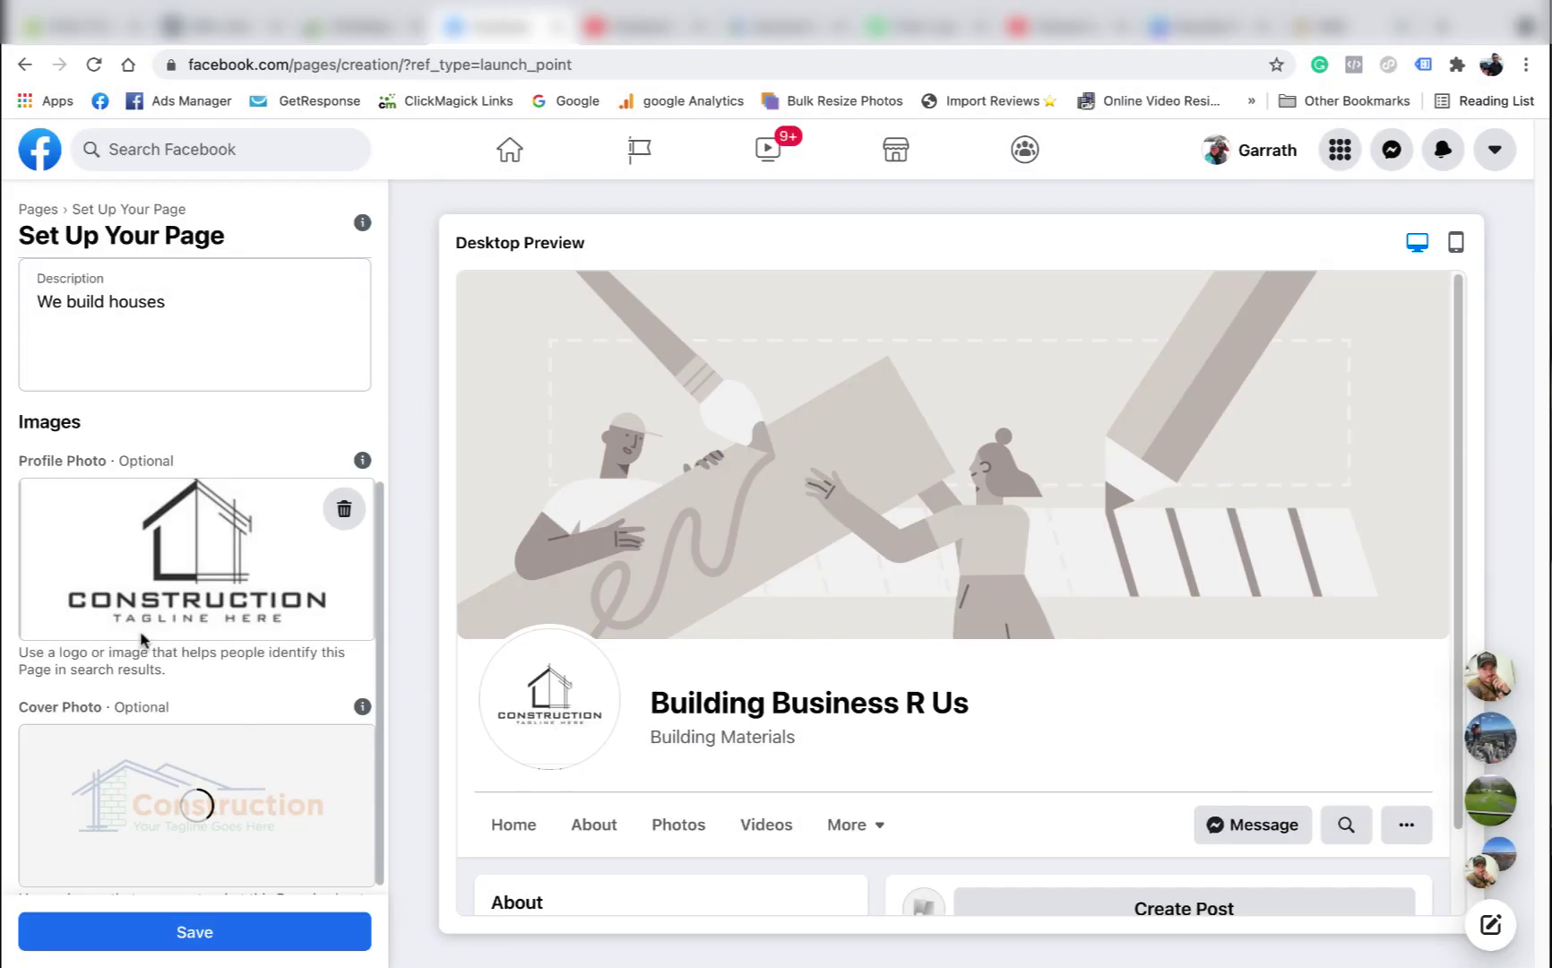
scroll(141, 639, down, 1)
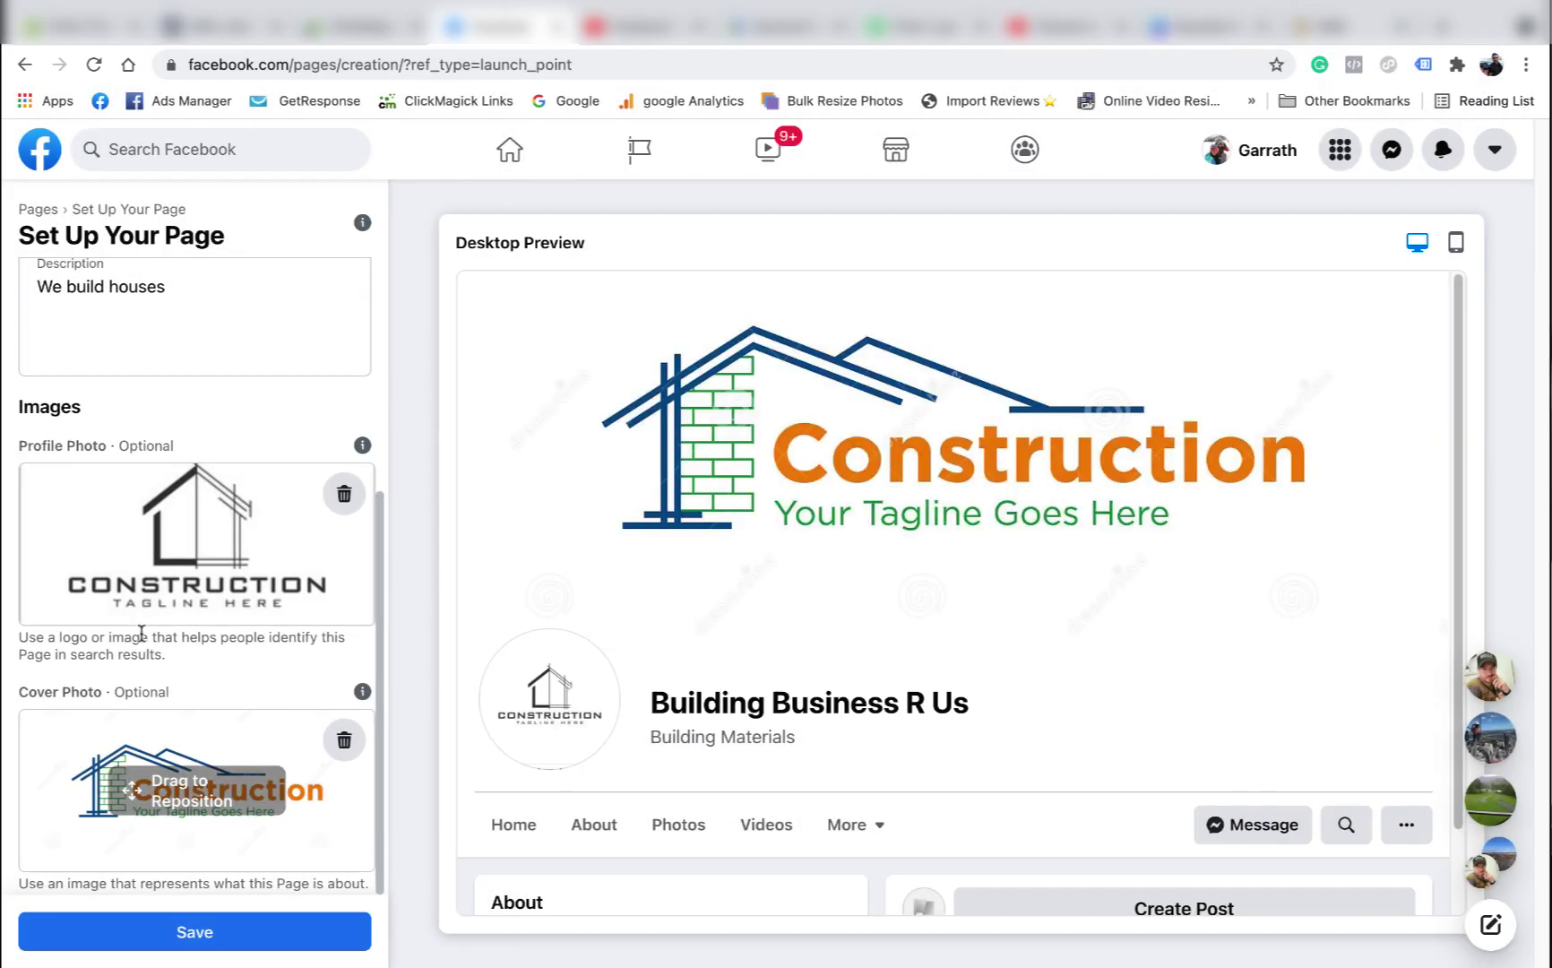
click(210, 933)
drag(243, 764, 246, 722)
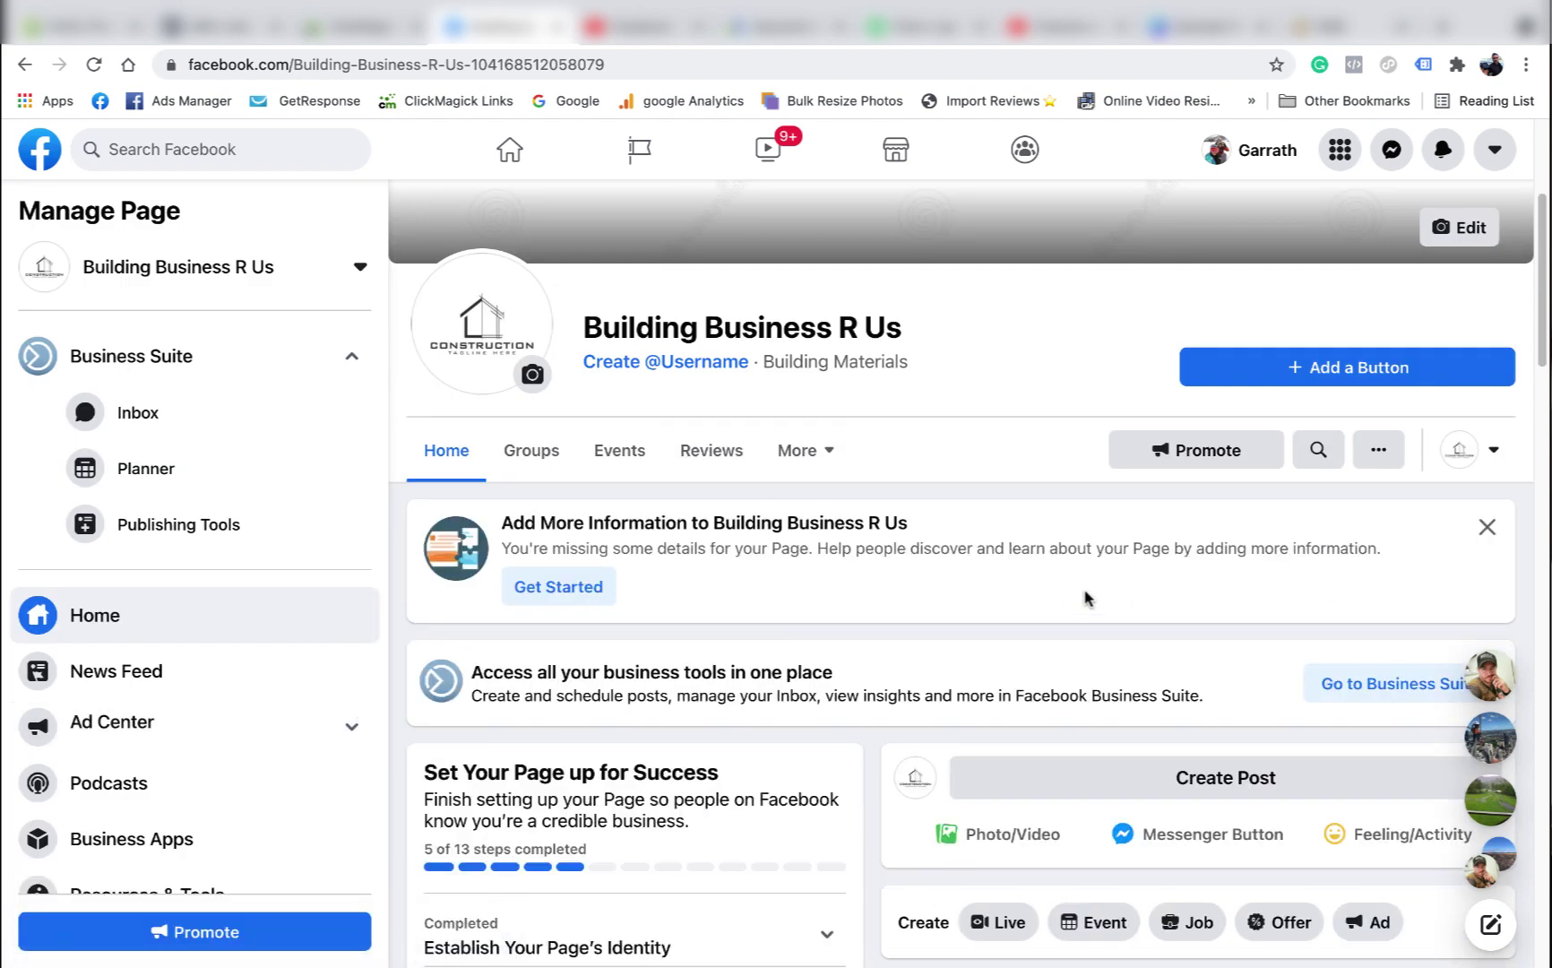
scroll(1127, 501, down, 1)
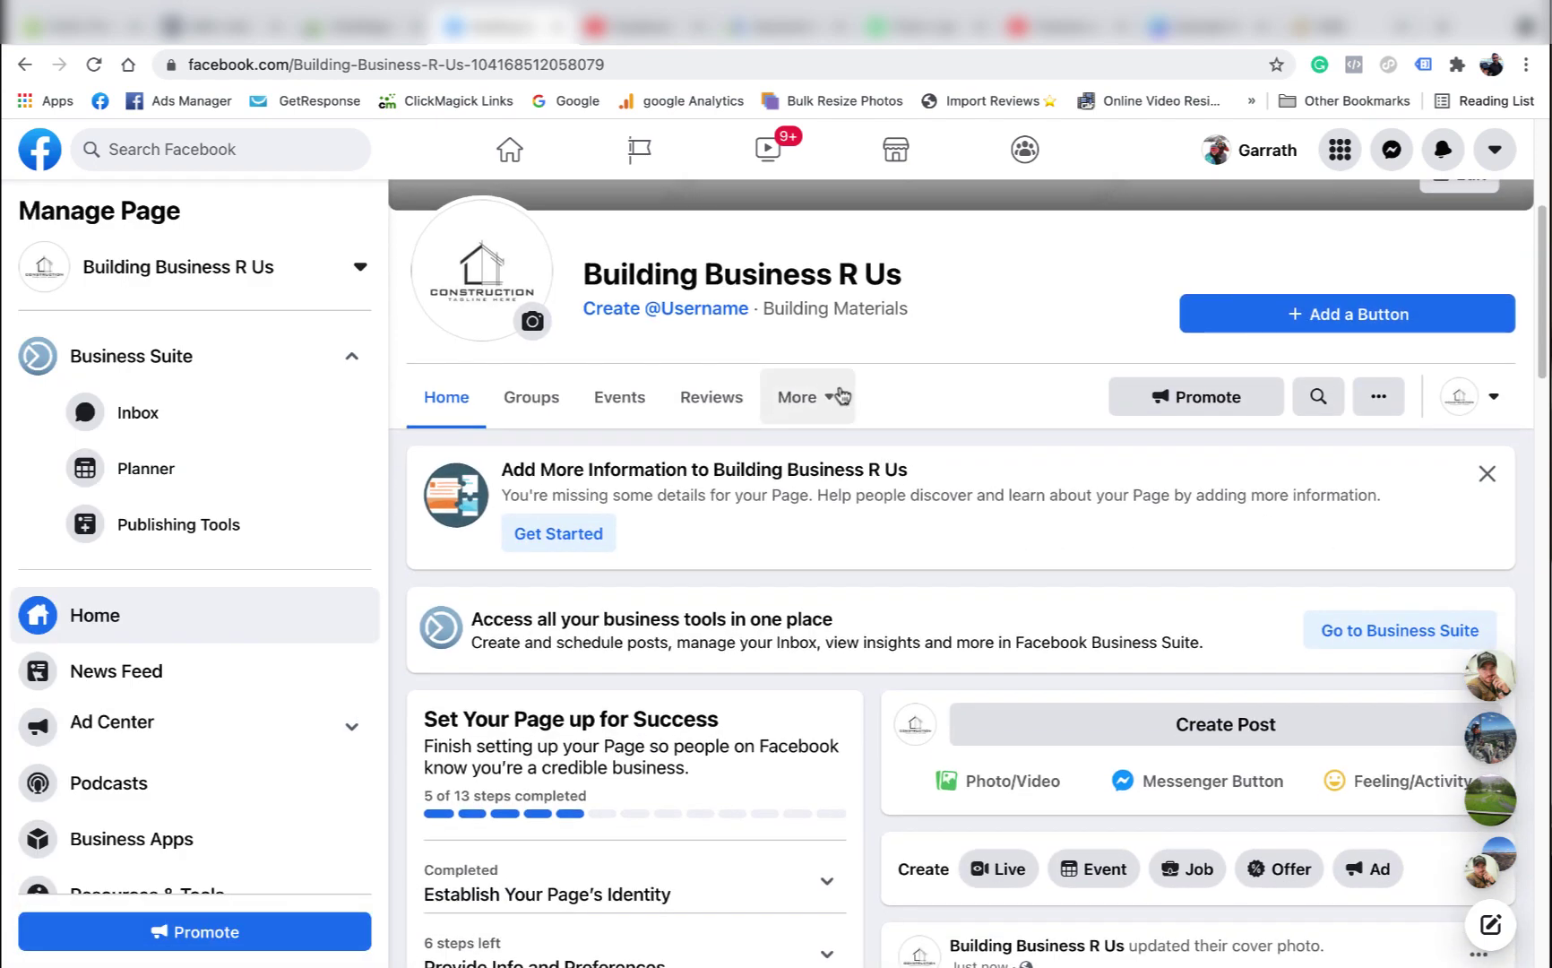
Browse the page's About, Home, Events and Groups sections
click(837, 397)
click(847, 531)
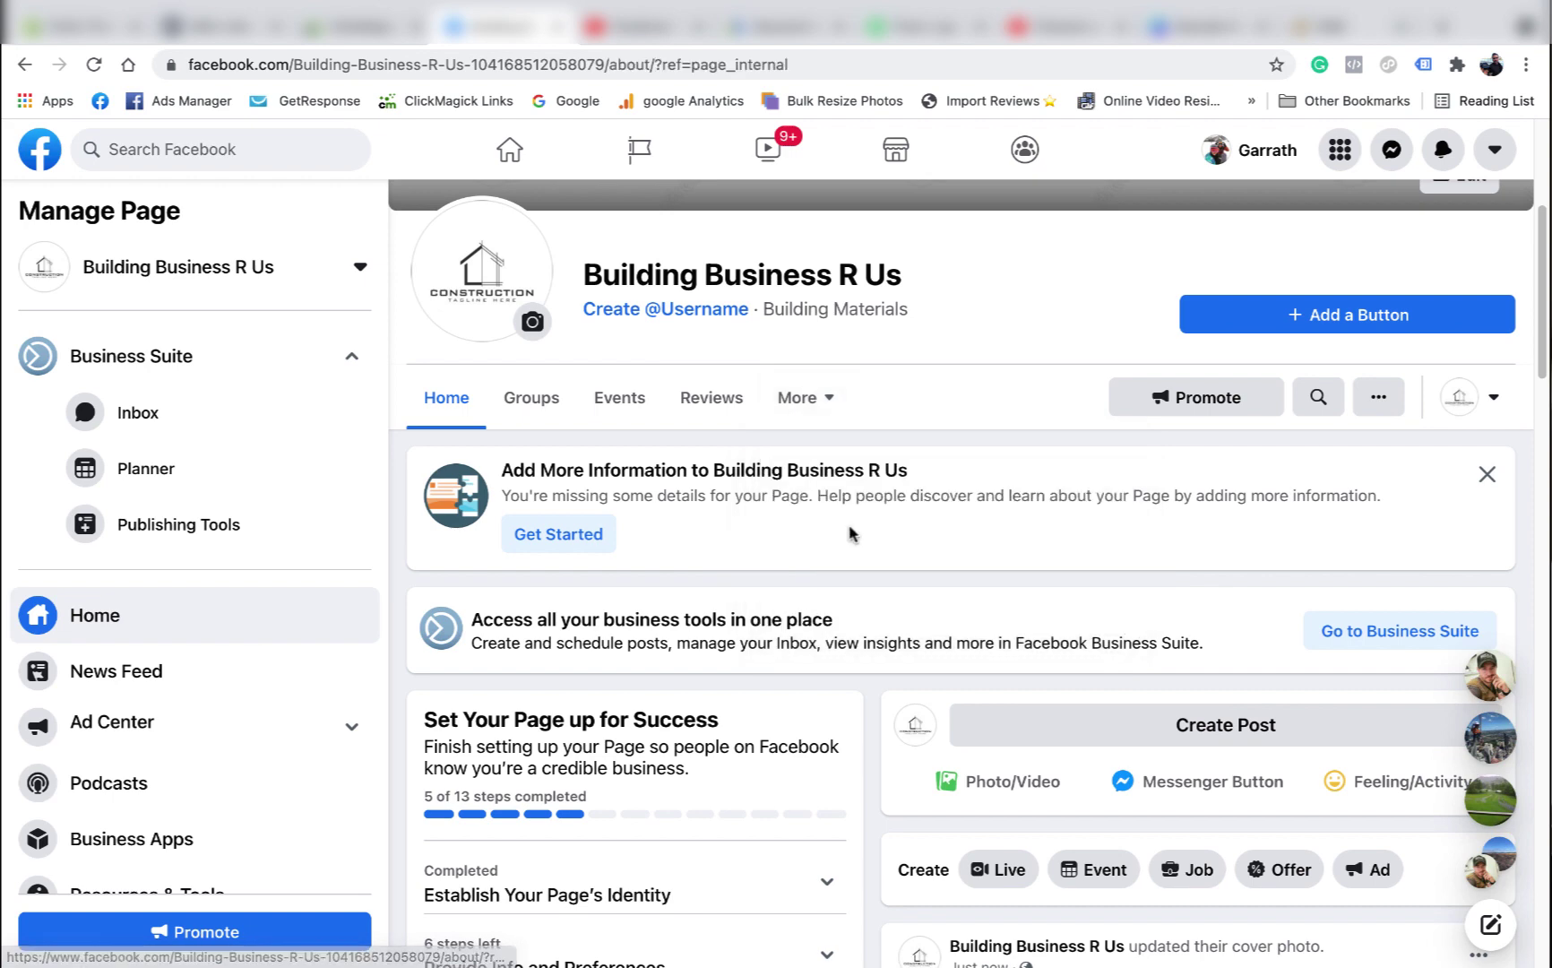
scroll(856, 559, down, 3)
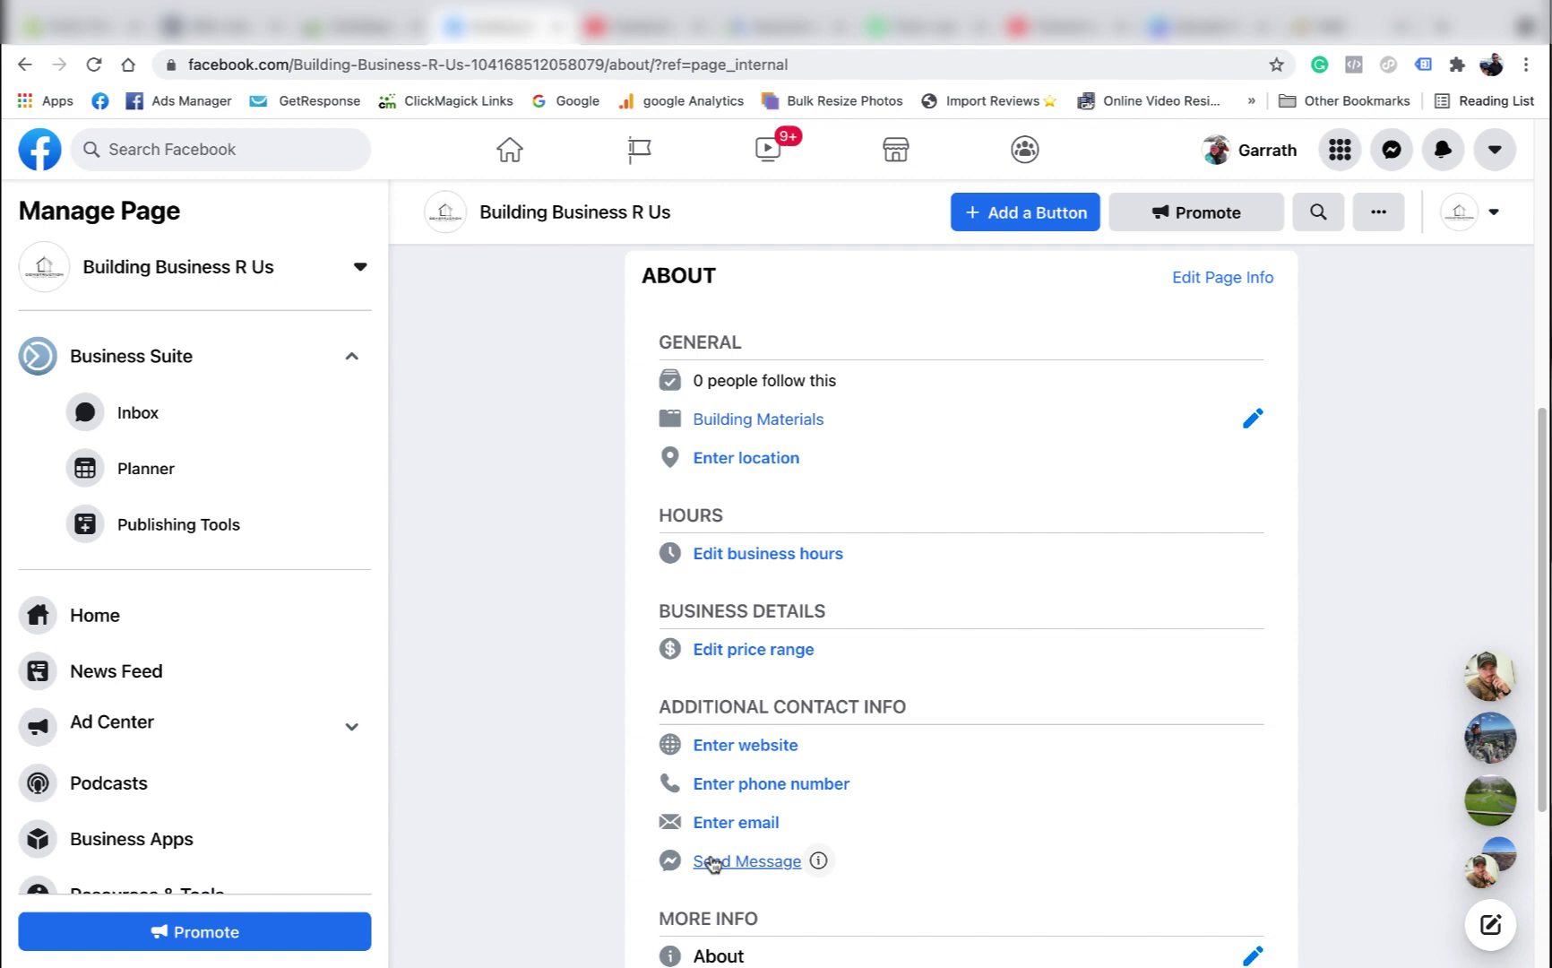
scroll(979, 709, up, 2)
scroll(1039, 699, down, 4)
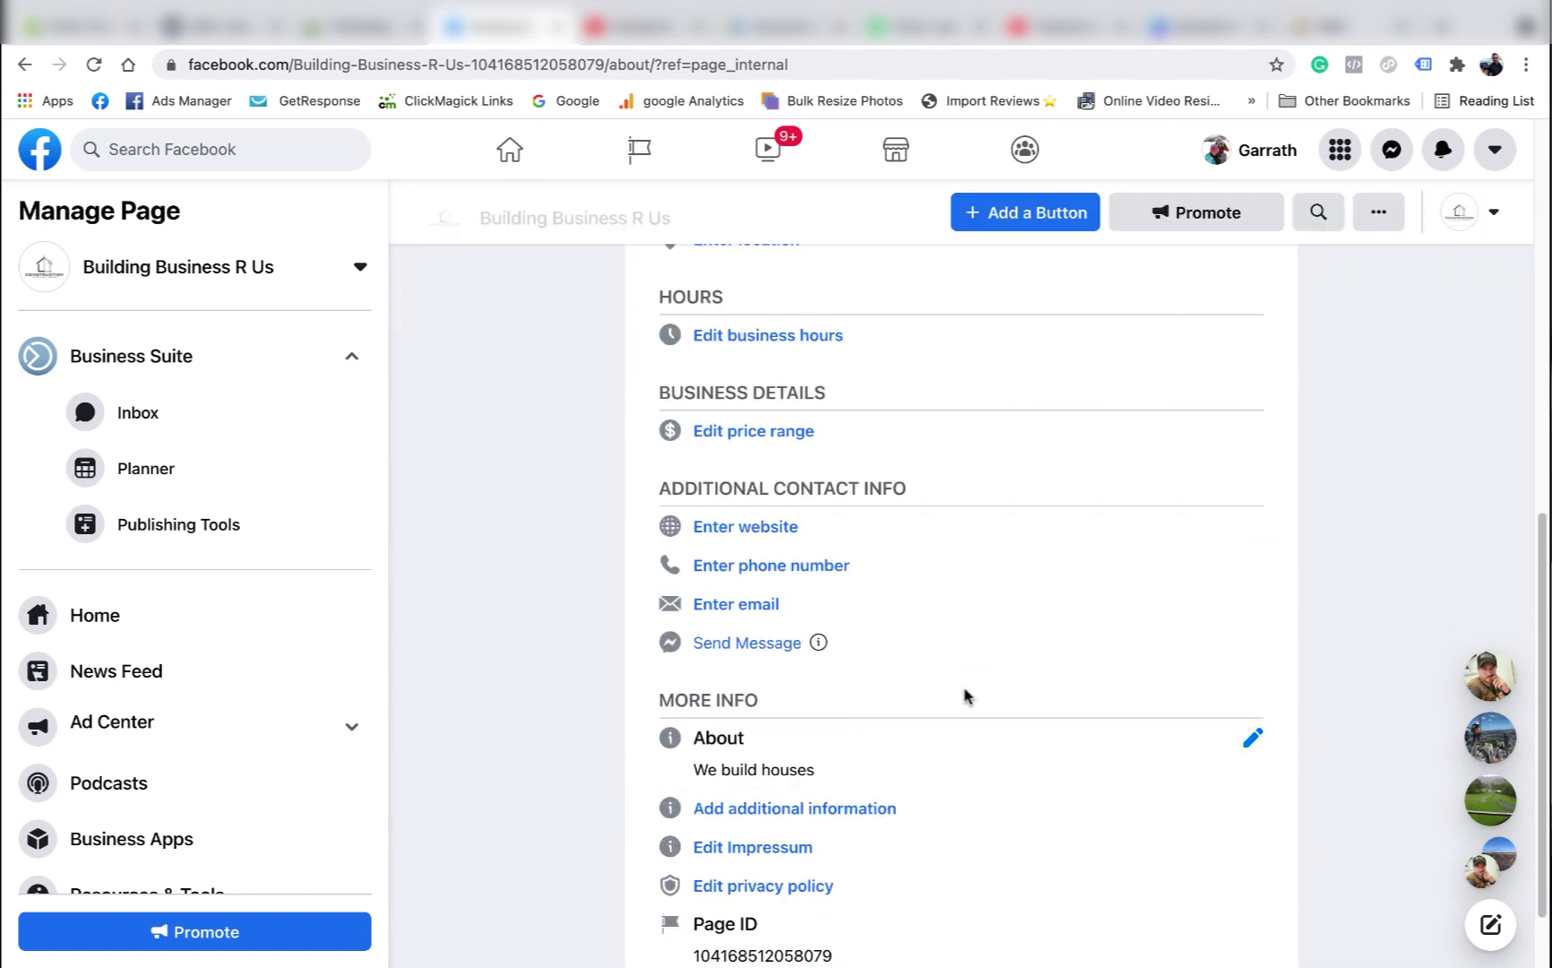
scroll(963, 690, down, 1)
scroll(828, 732, up, 5)
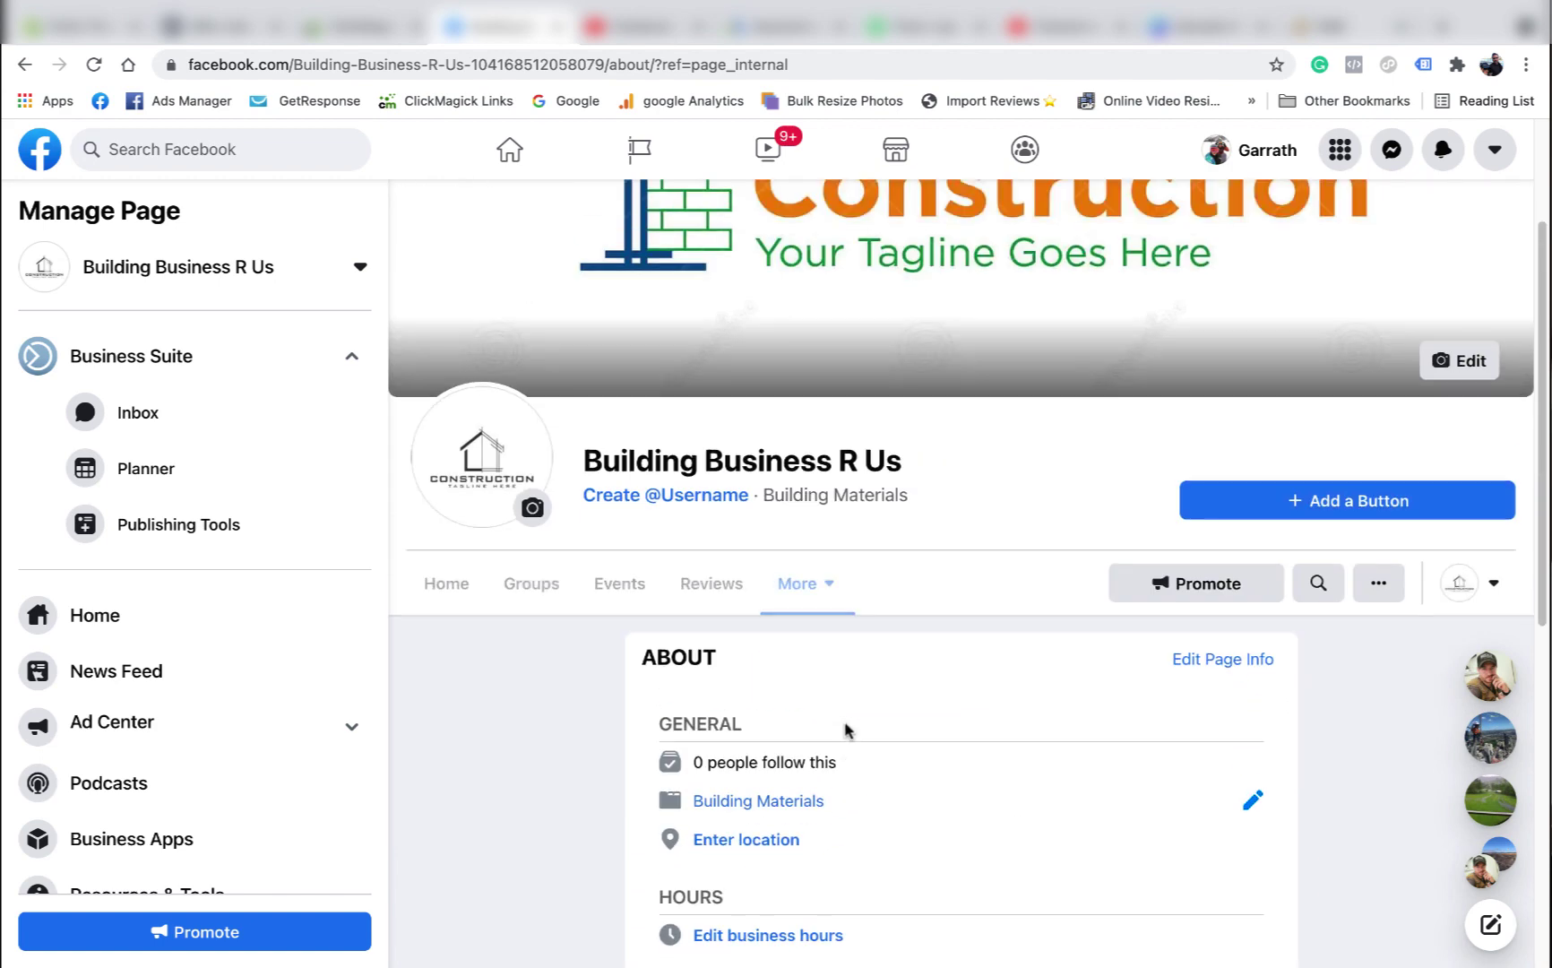
click(824, 589)
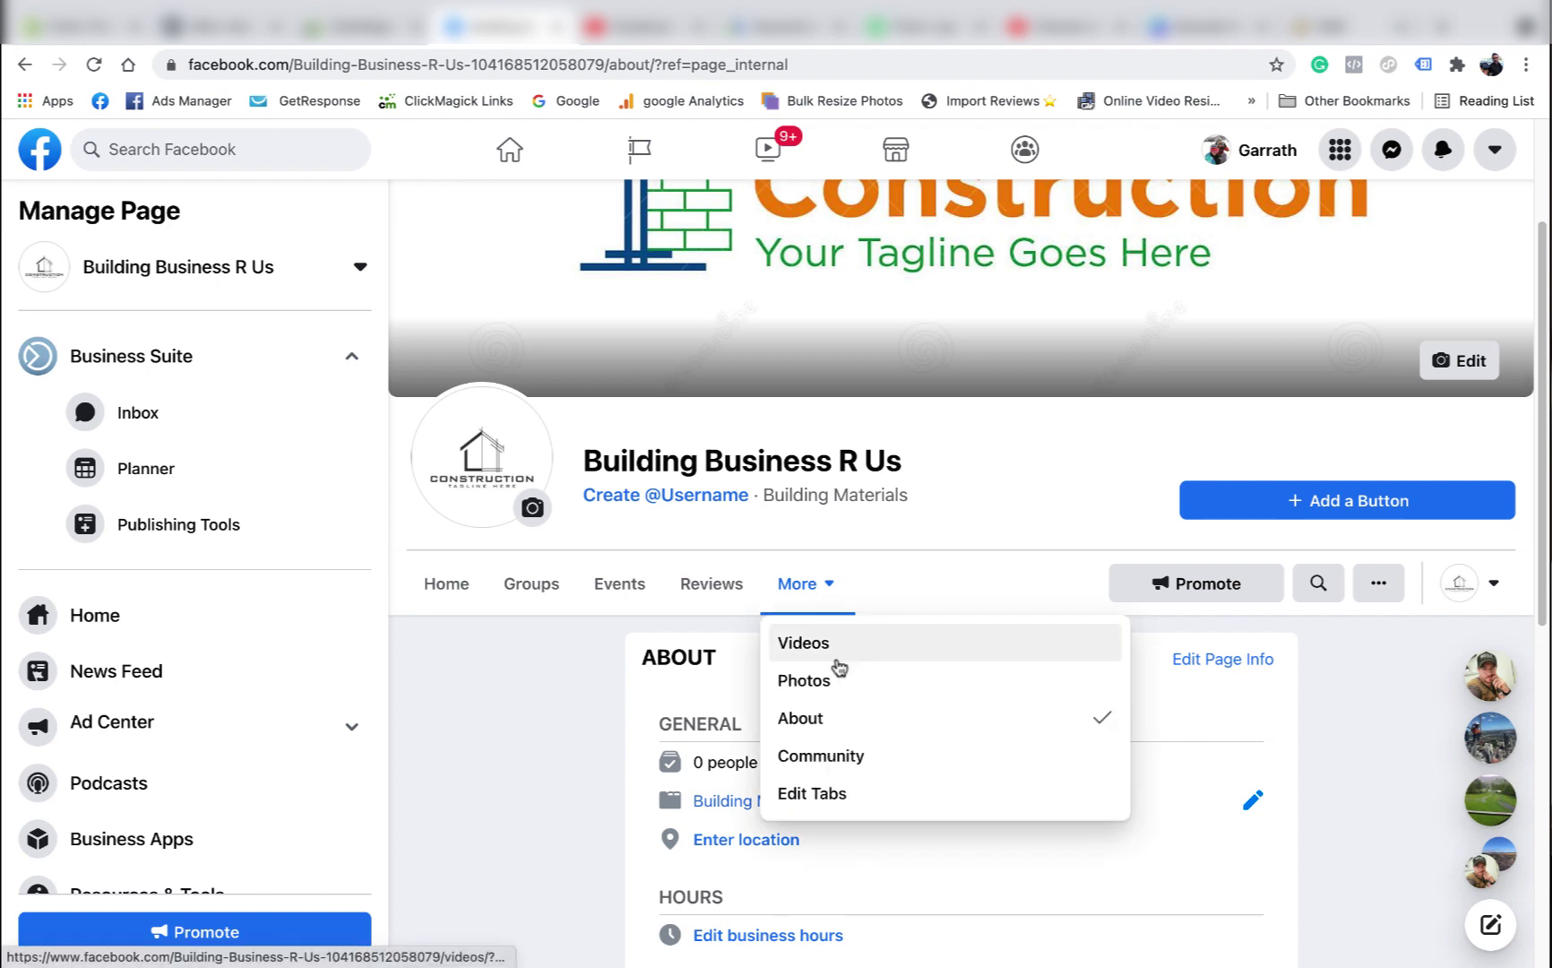
scroll(965, 580, down, 3)
scroll(890, 739, up, 5)
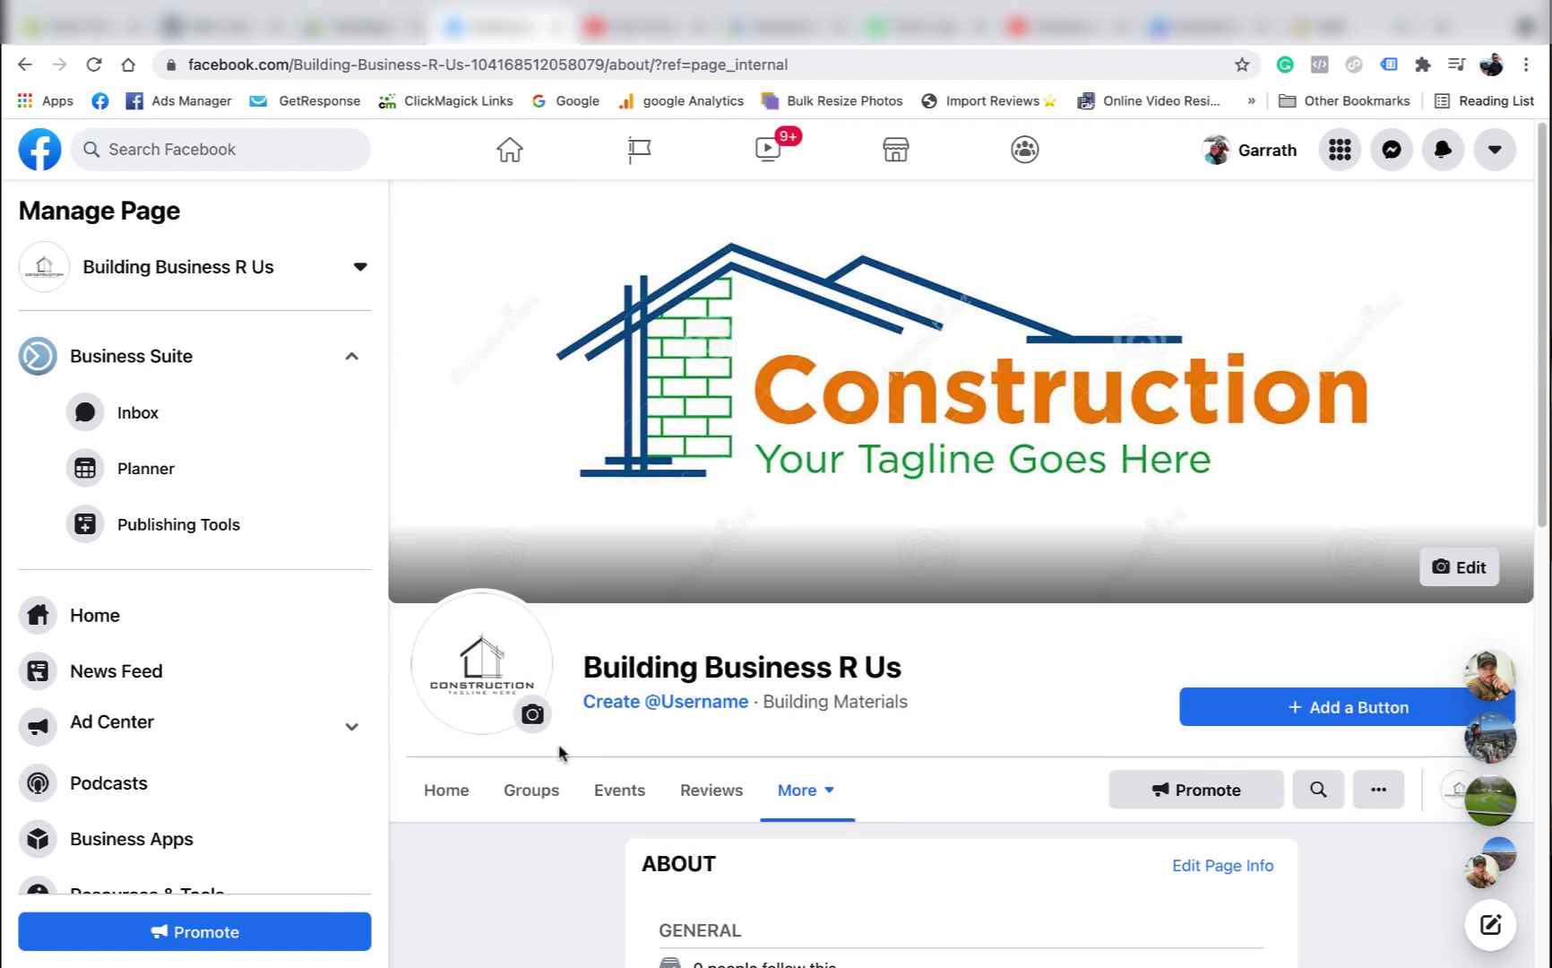
click(444, 783)
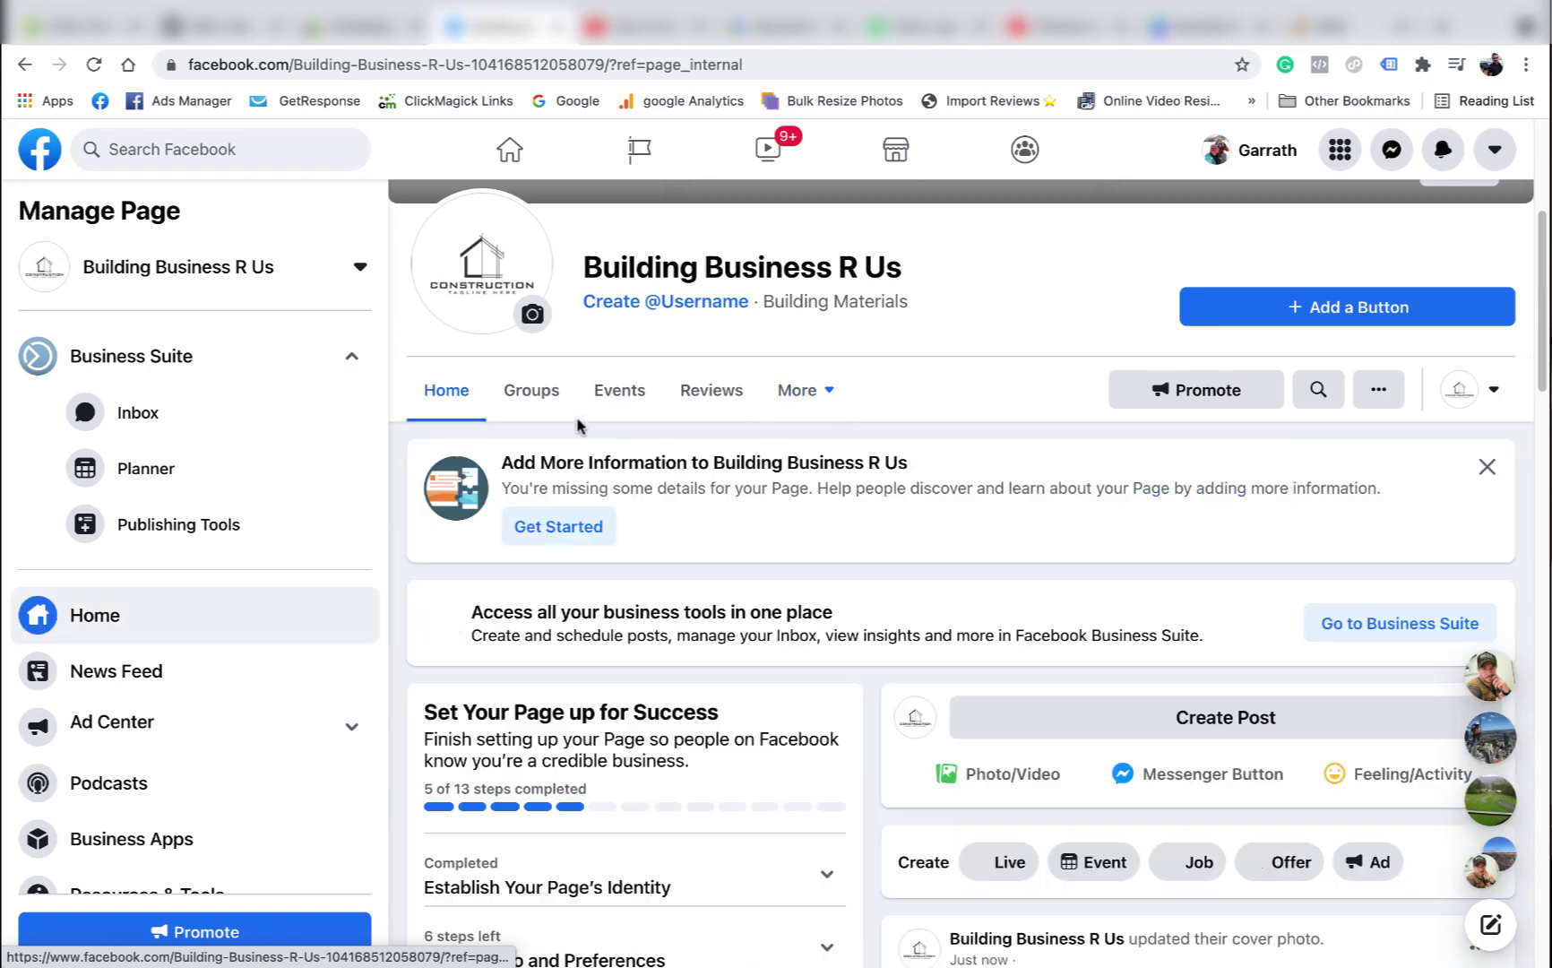
click(637, 389)
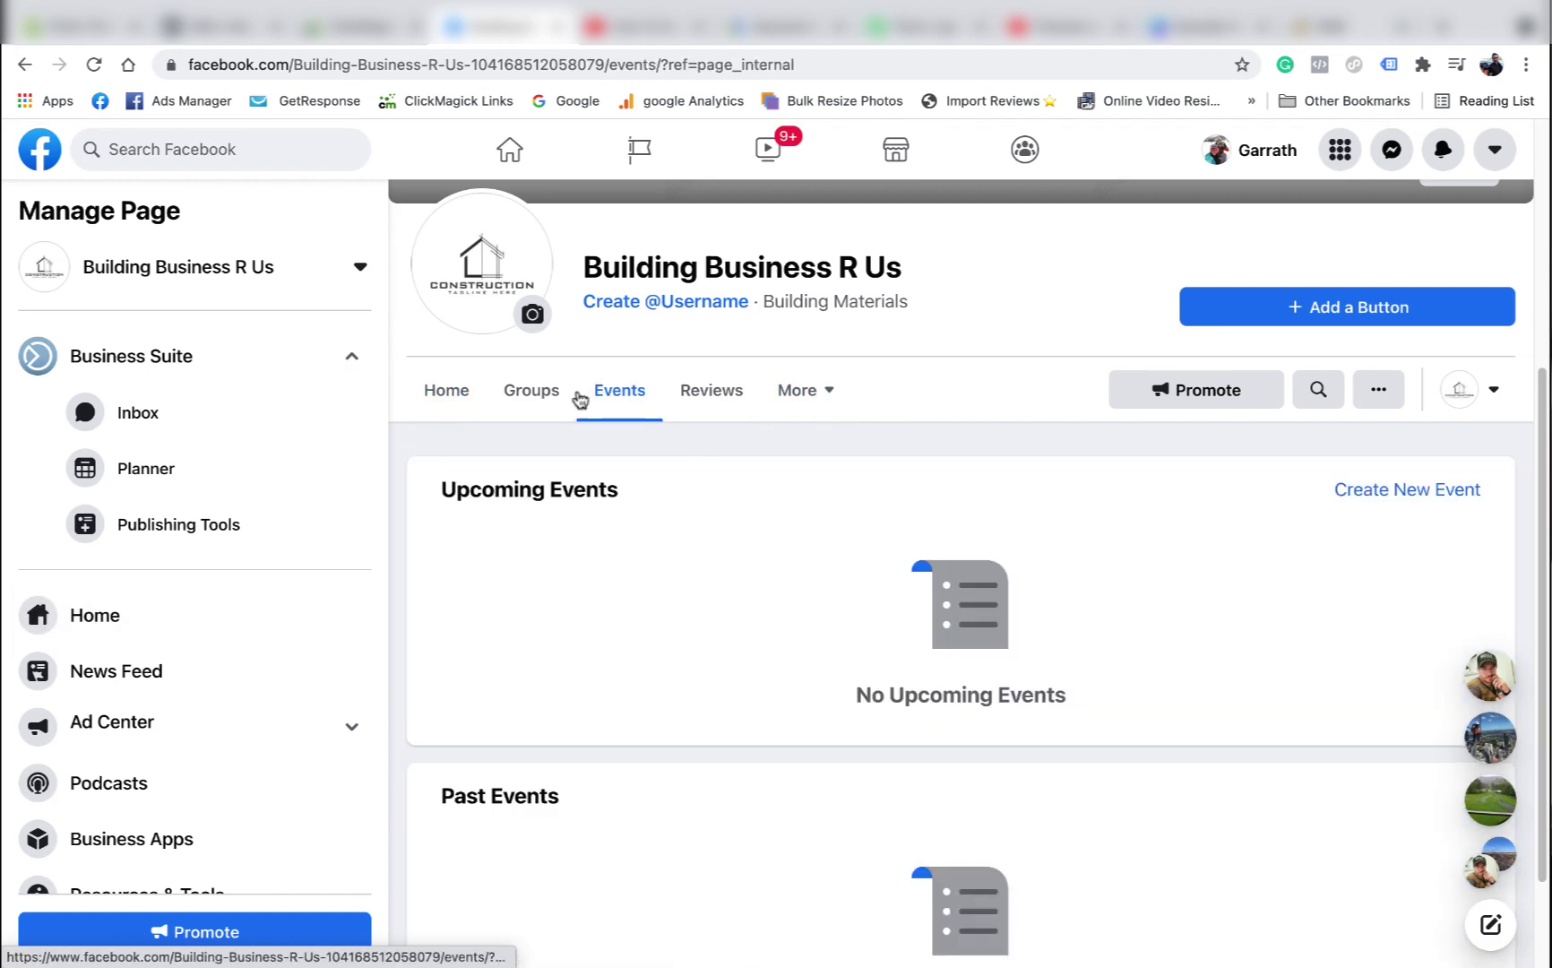
click(538, 390)
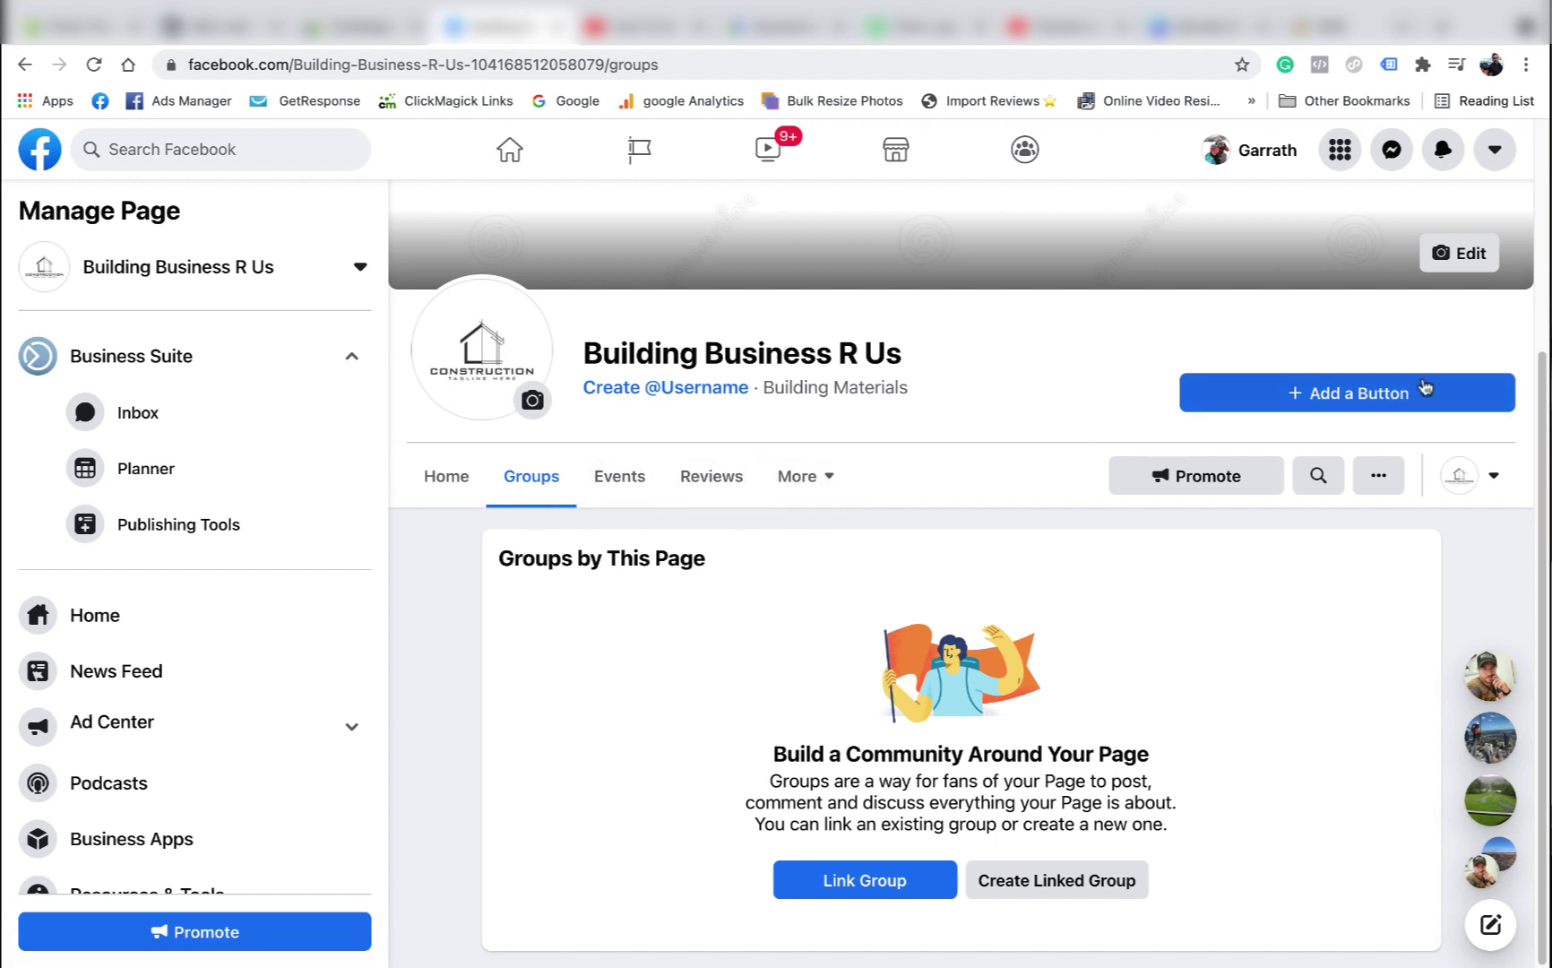
click(1395, 392)
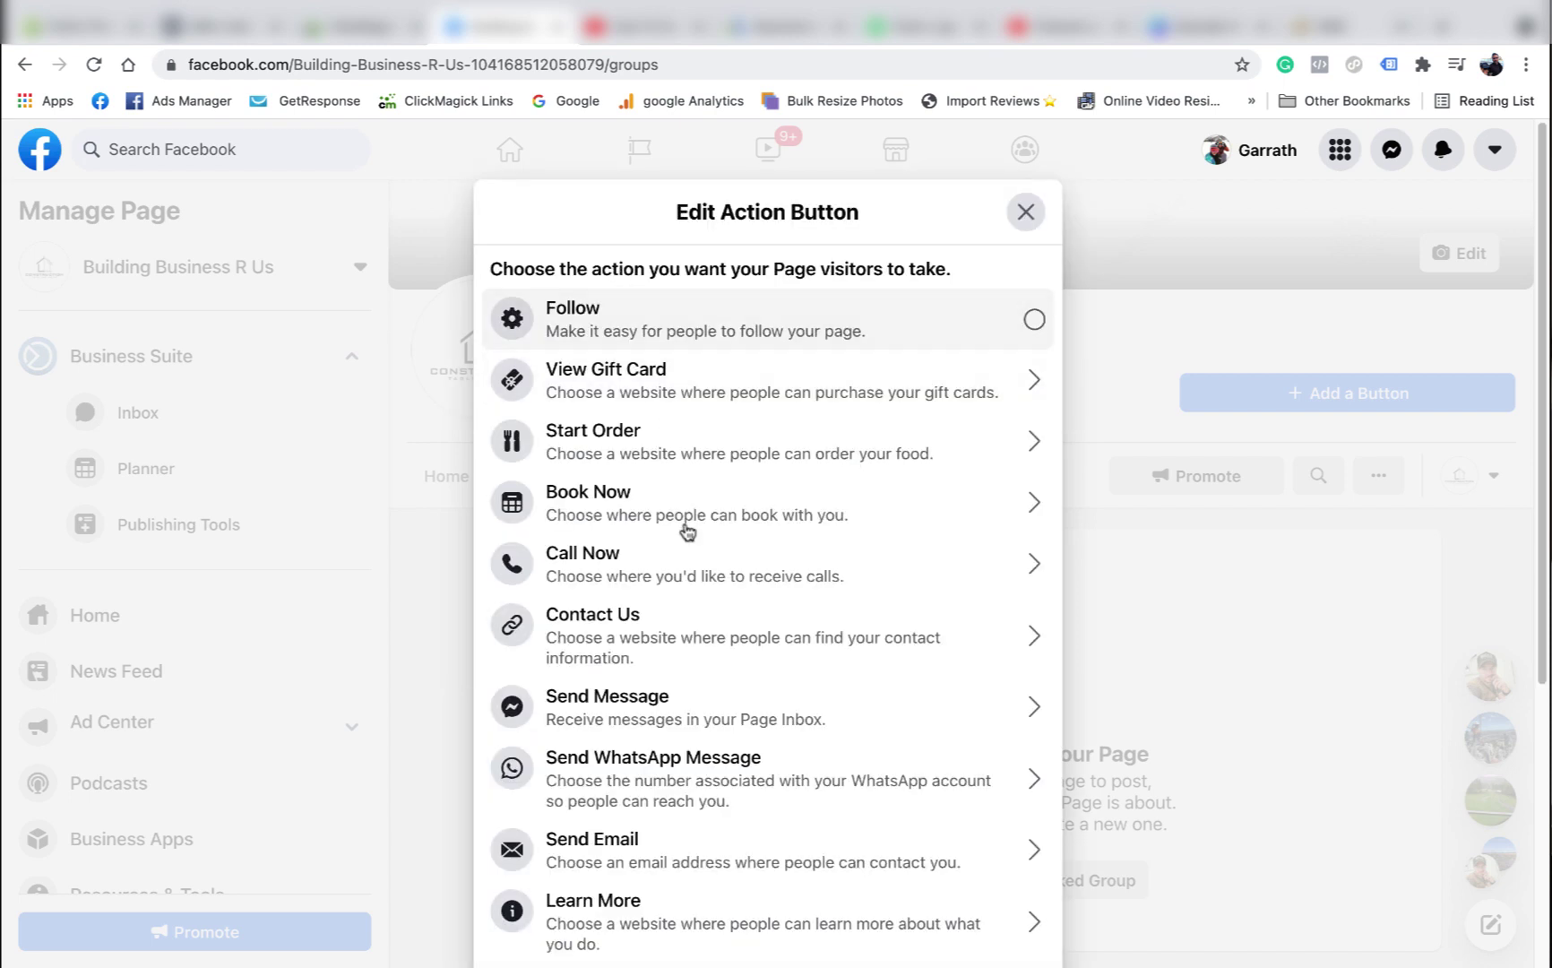
scroll(686, 530, down, 1)
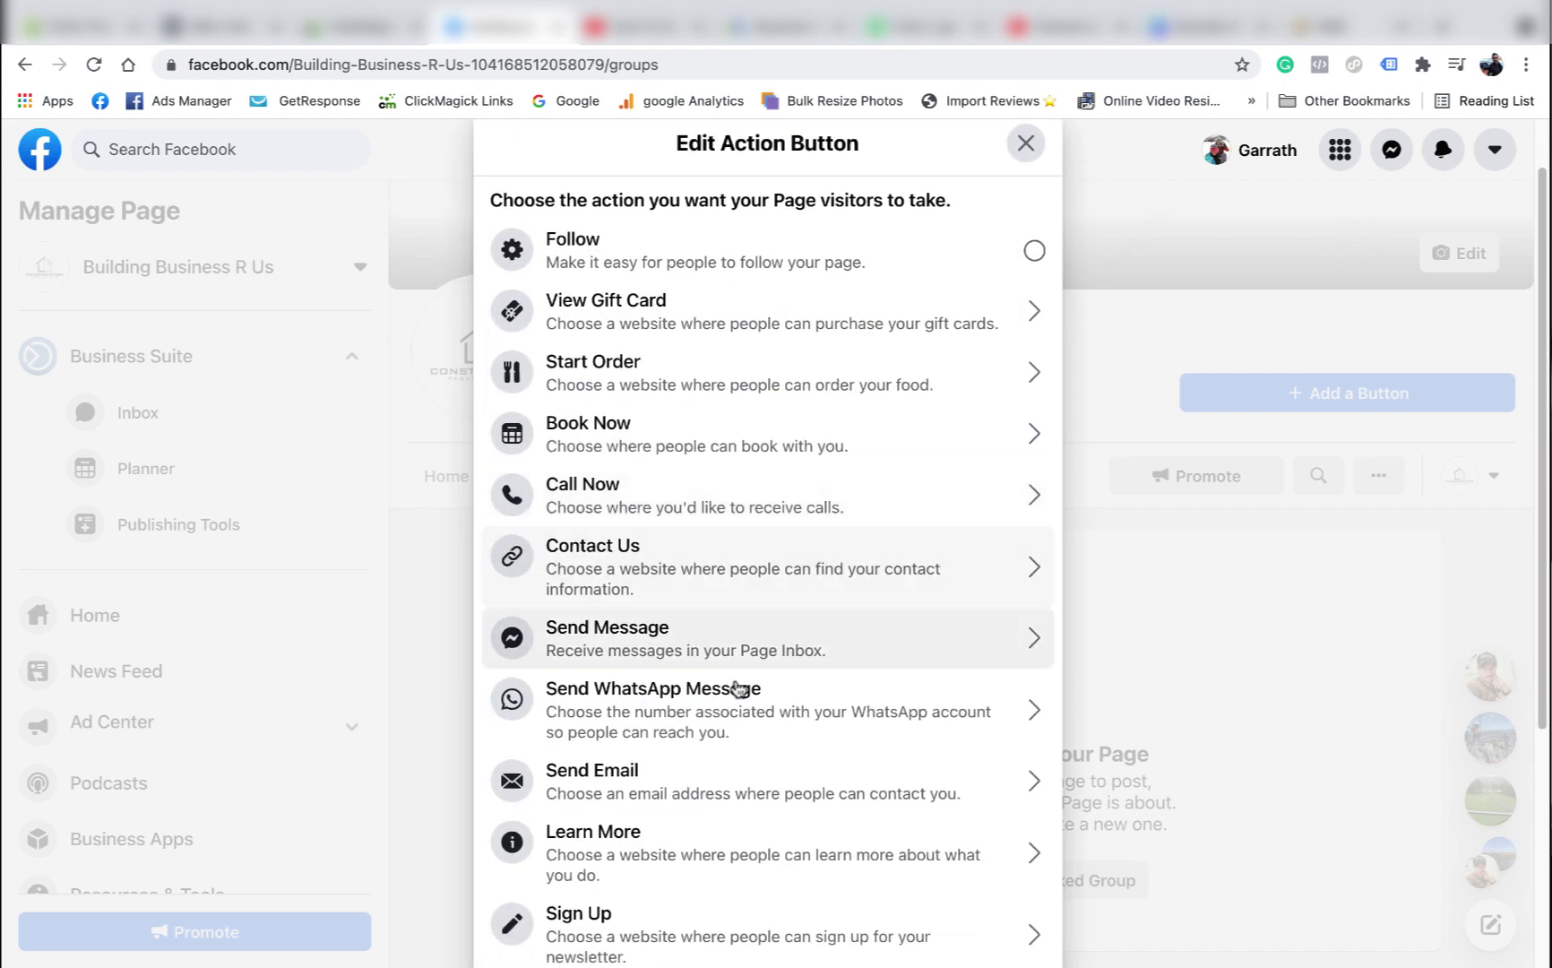
scroll(697, 728, down, 1)
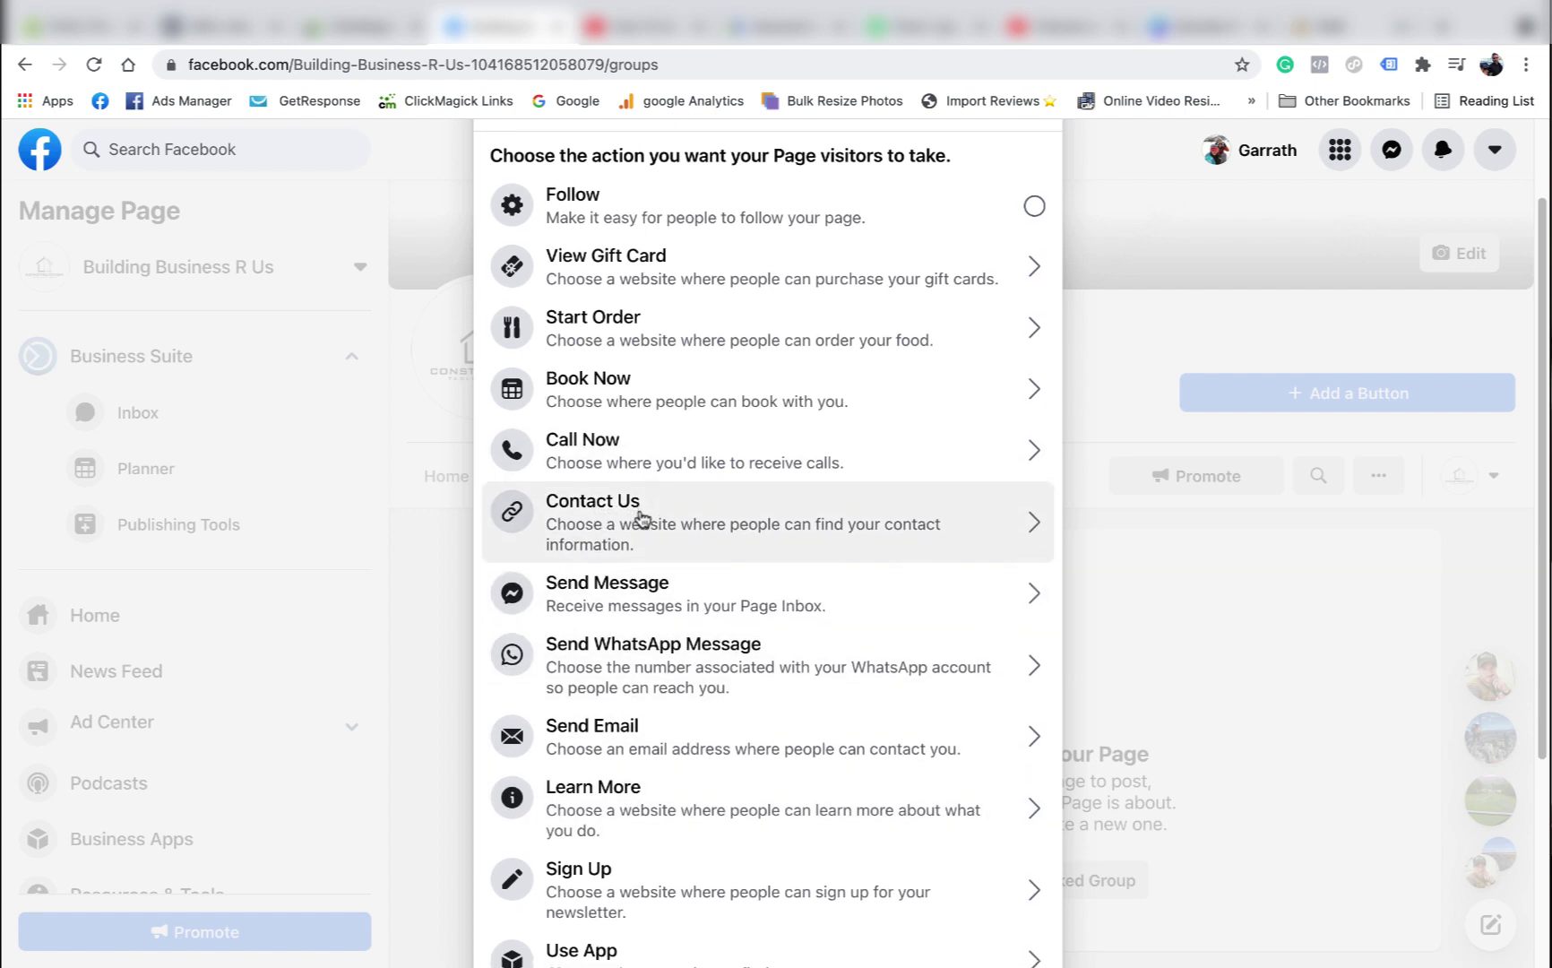
scroll(668, 595, down, 3)
click(780, 716)
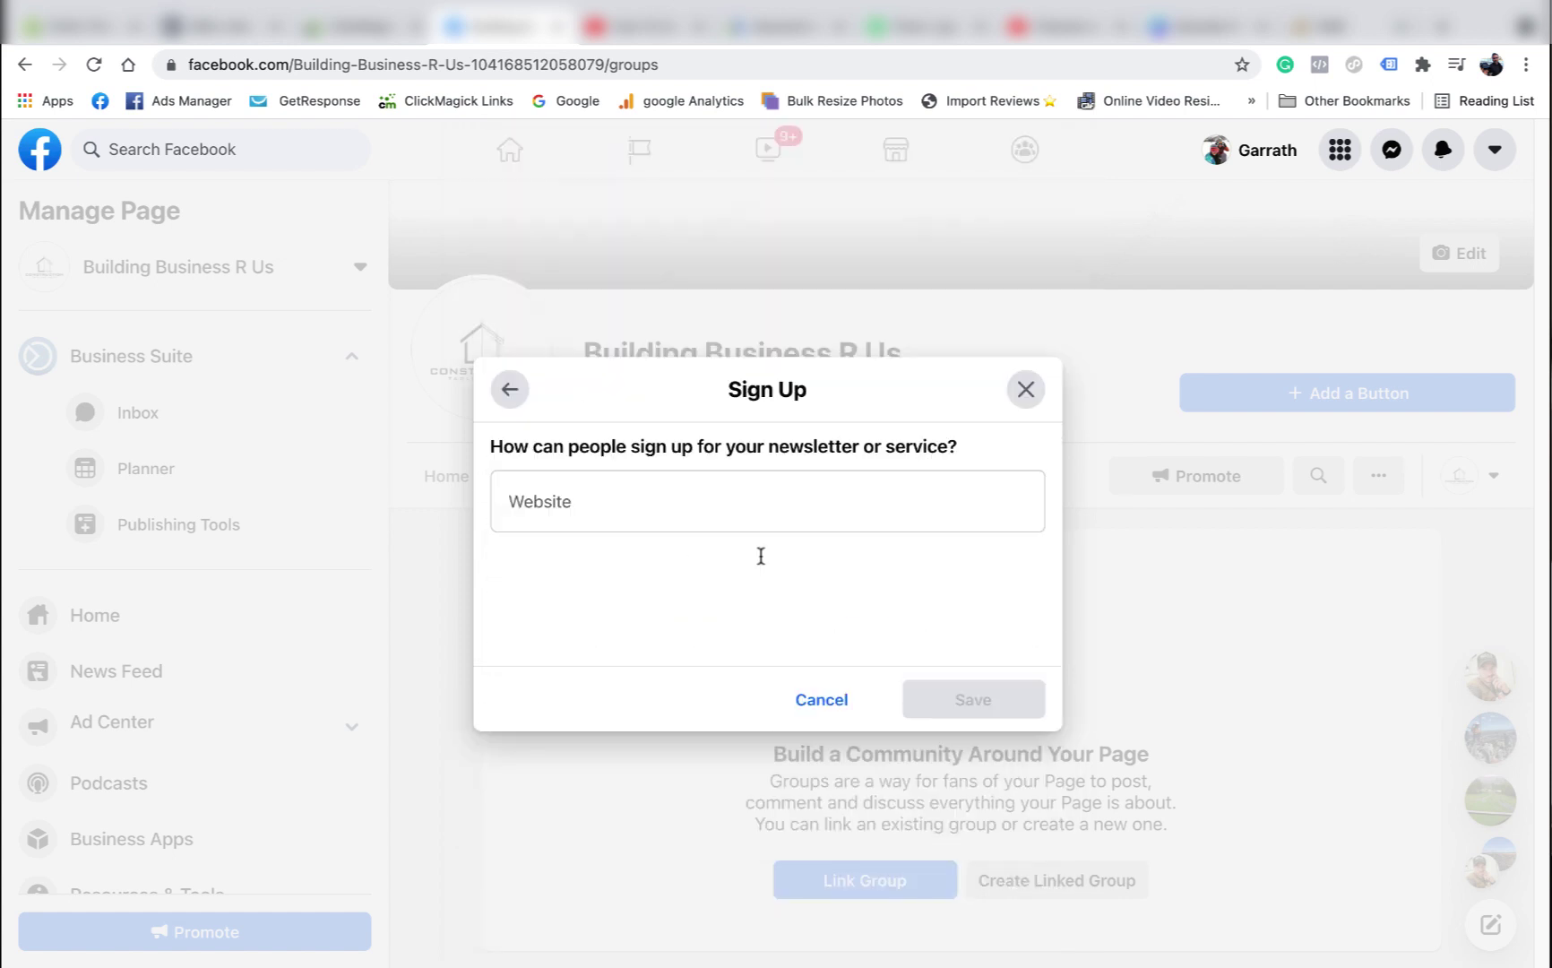
click(576, 491)
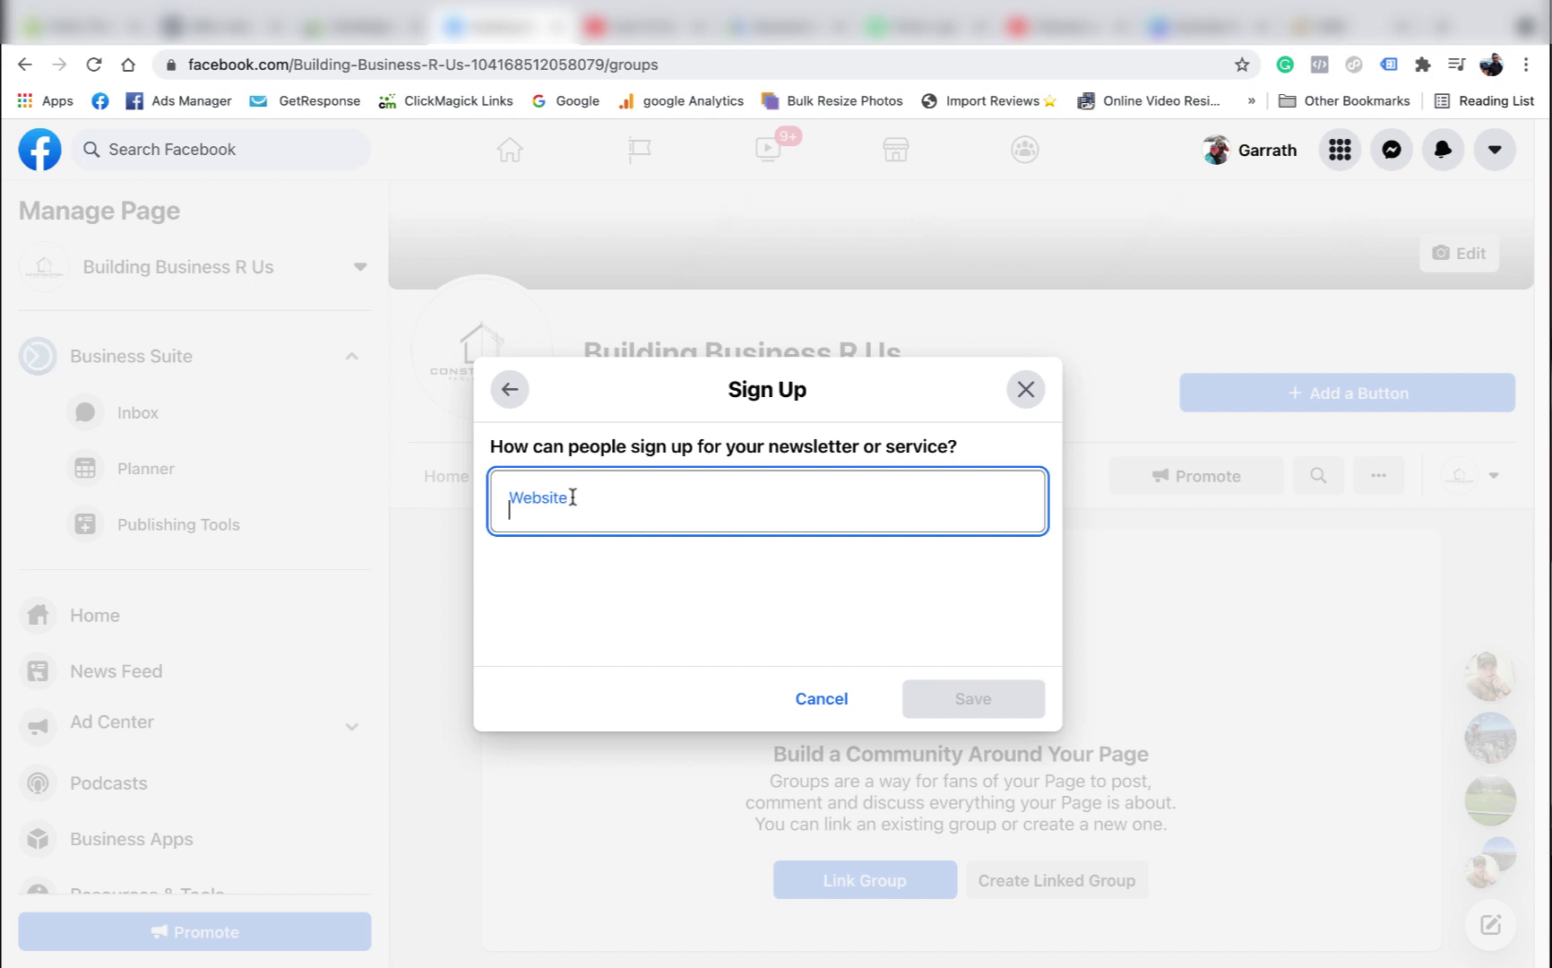
click(1027, 389)
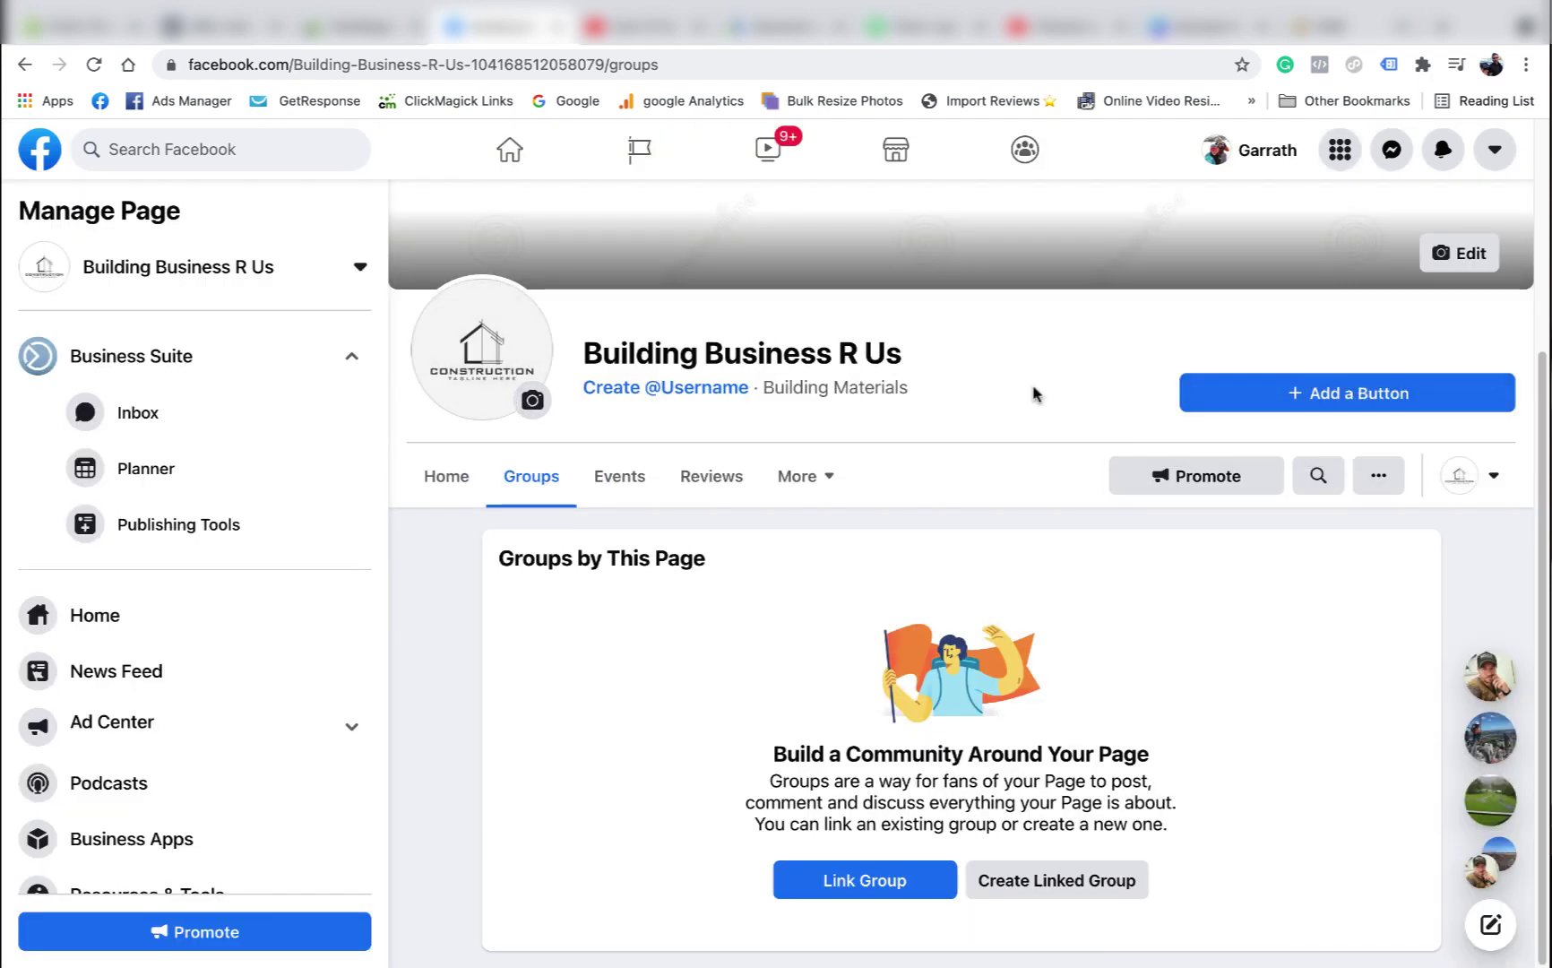
click(1373, 396)
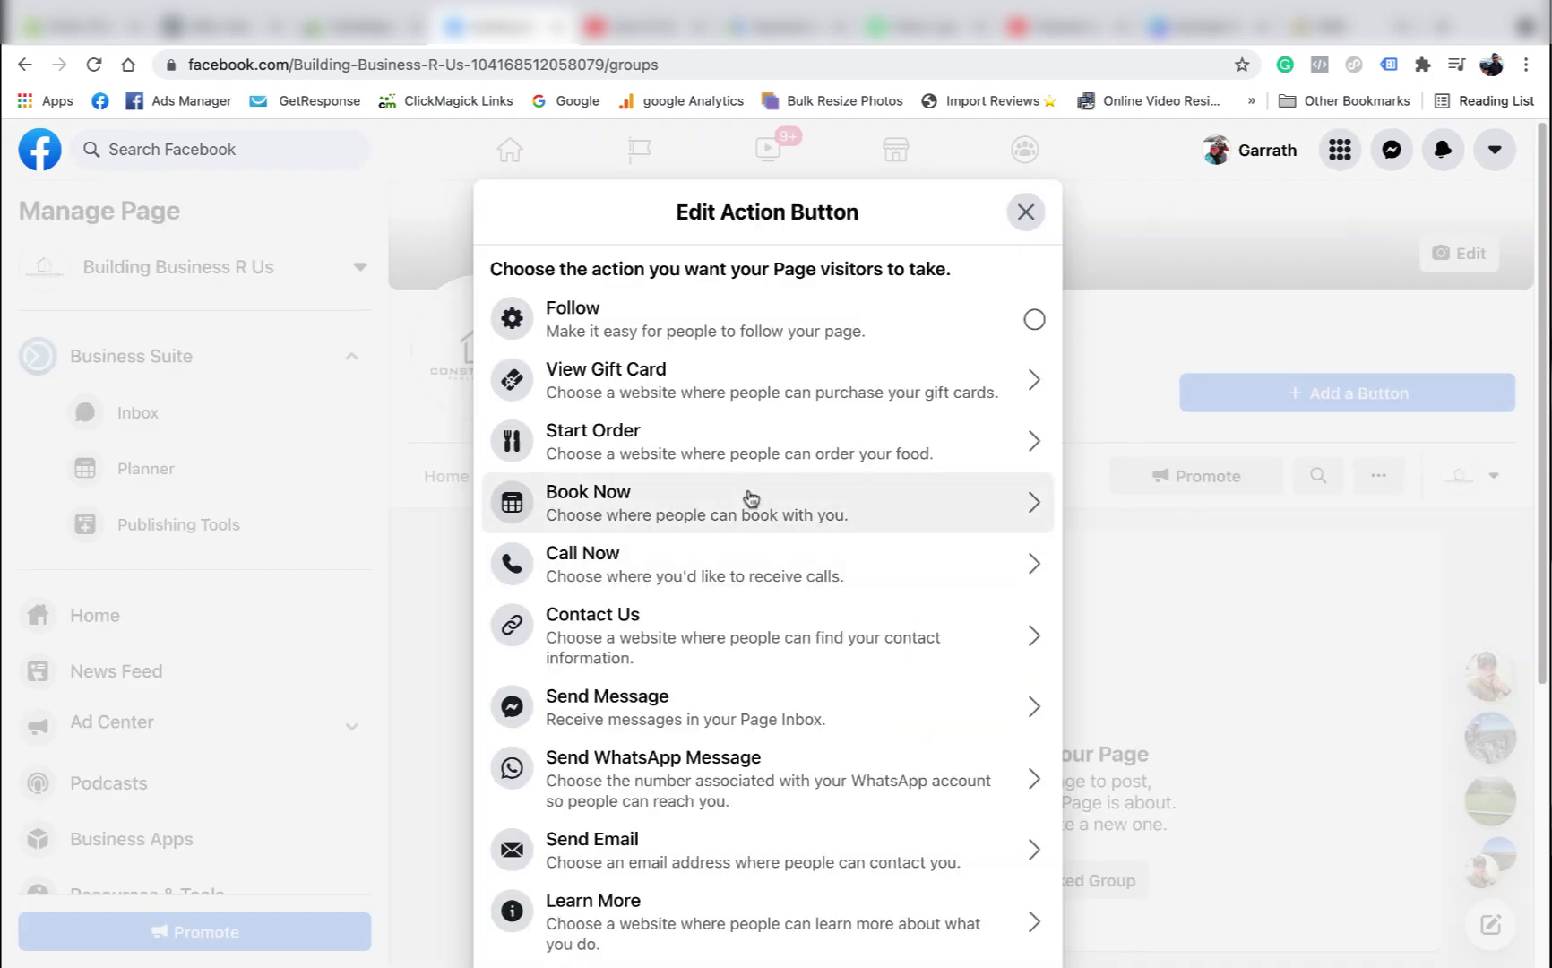
scroll(745, 498, down, 2)
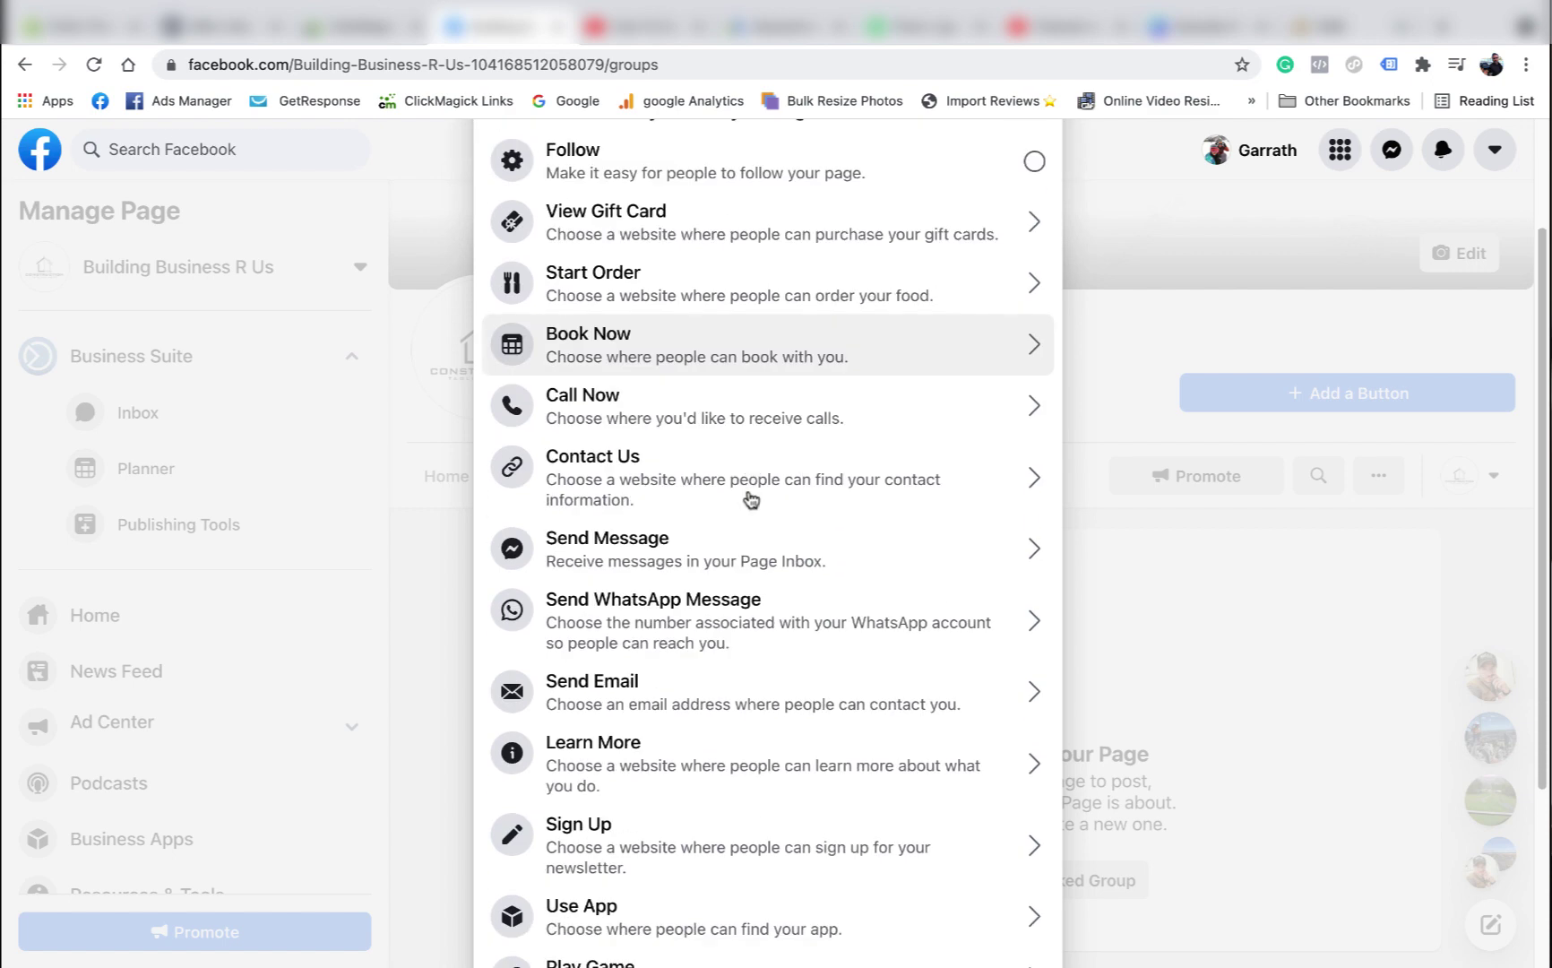
click(688, 481)
click(1025, 392)
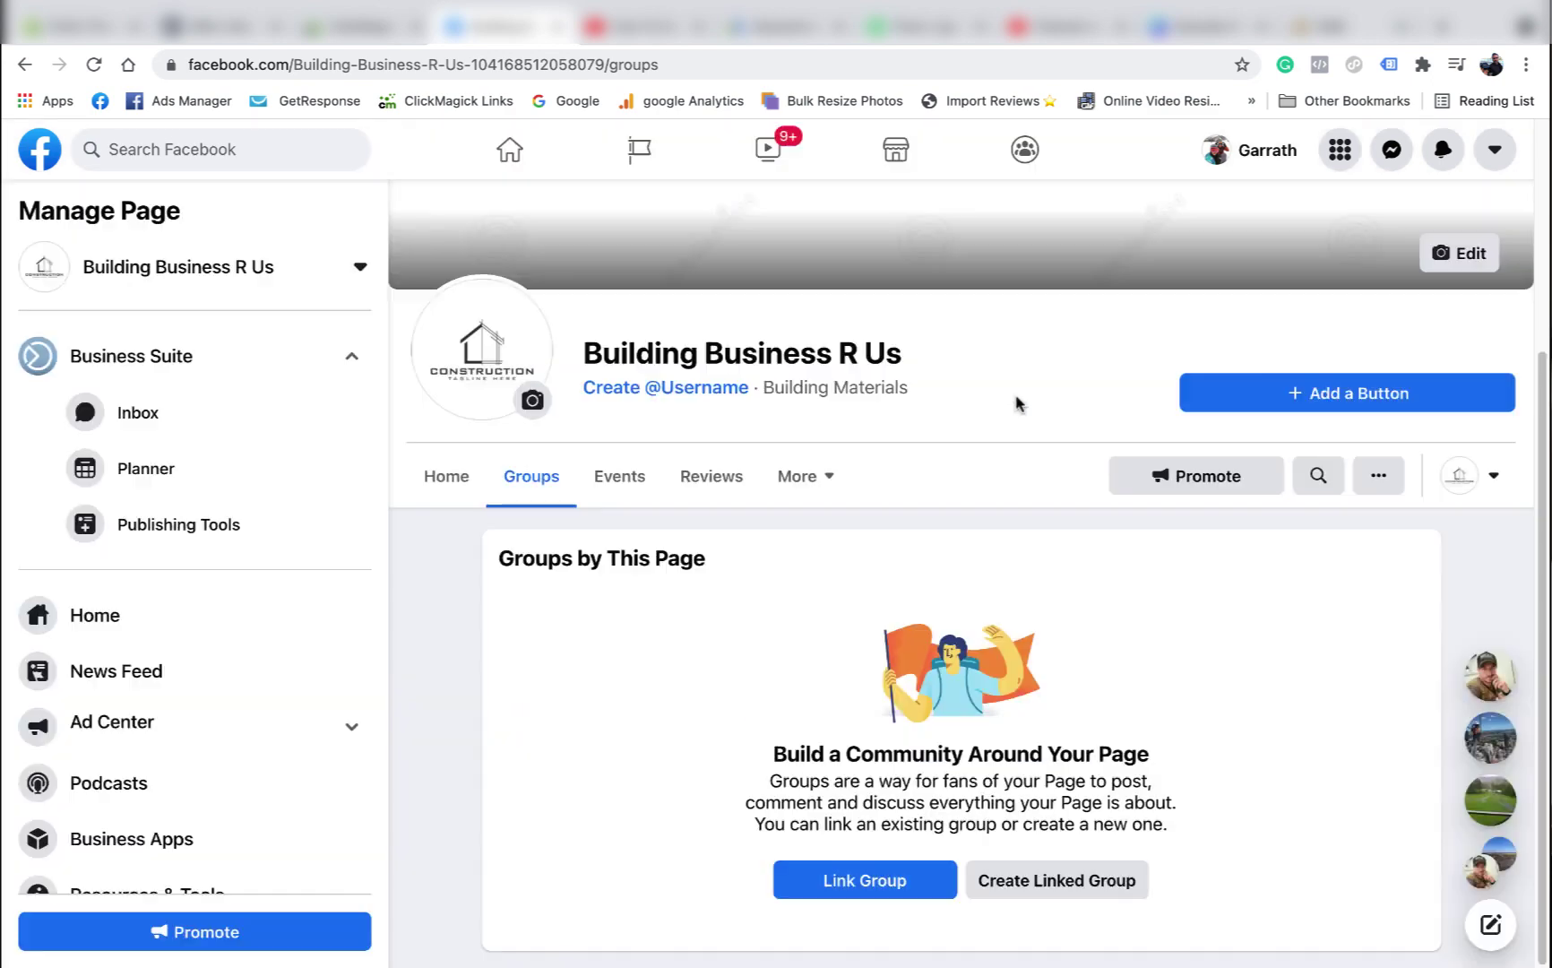
Switch back to the Building Business R Us Home tab to see the cover photo
click(449, 485)
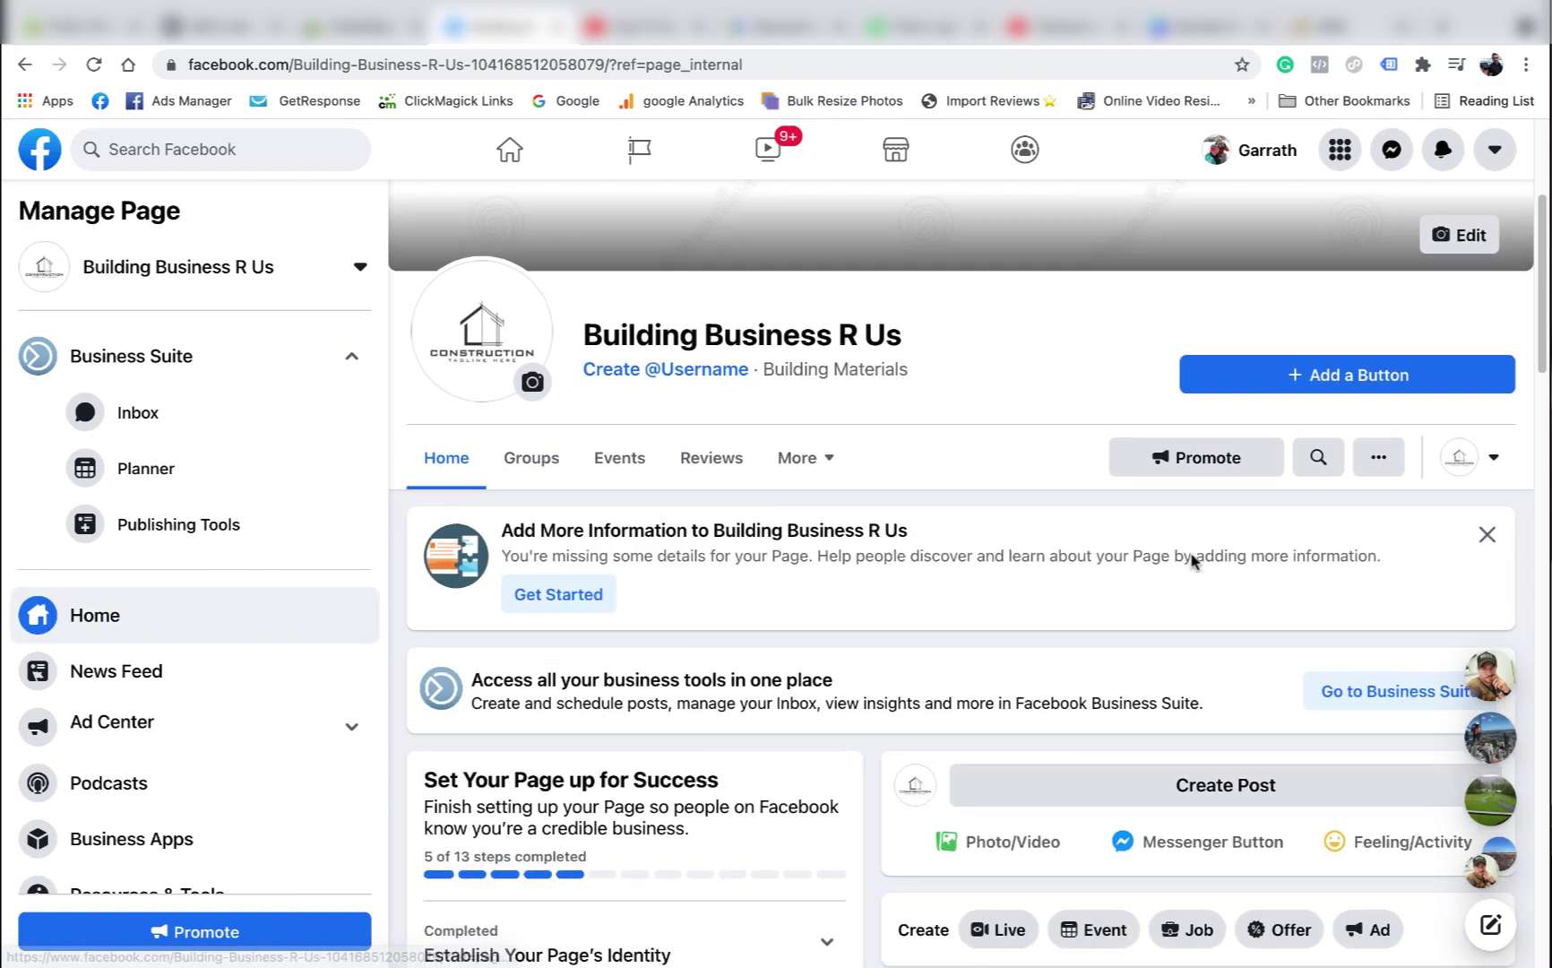
scroll(1182, 553, down, 1)
scroll(1183, 553, down, 2)
scroll(1182, 545, down, 2)
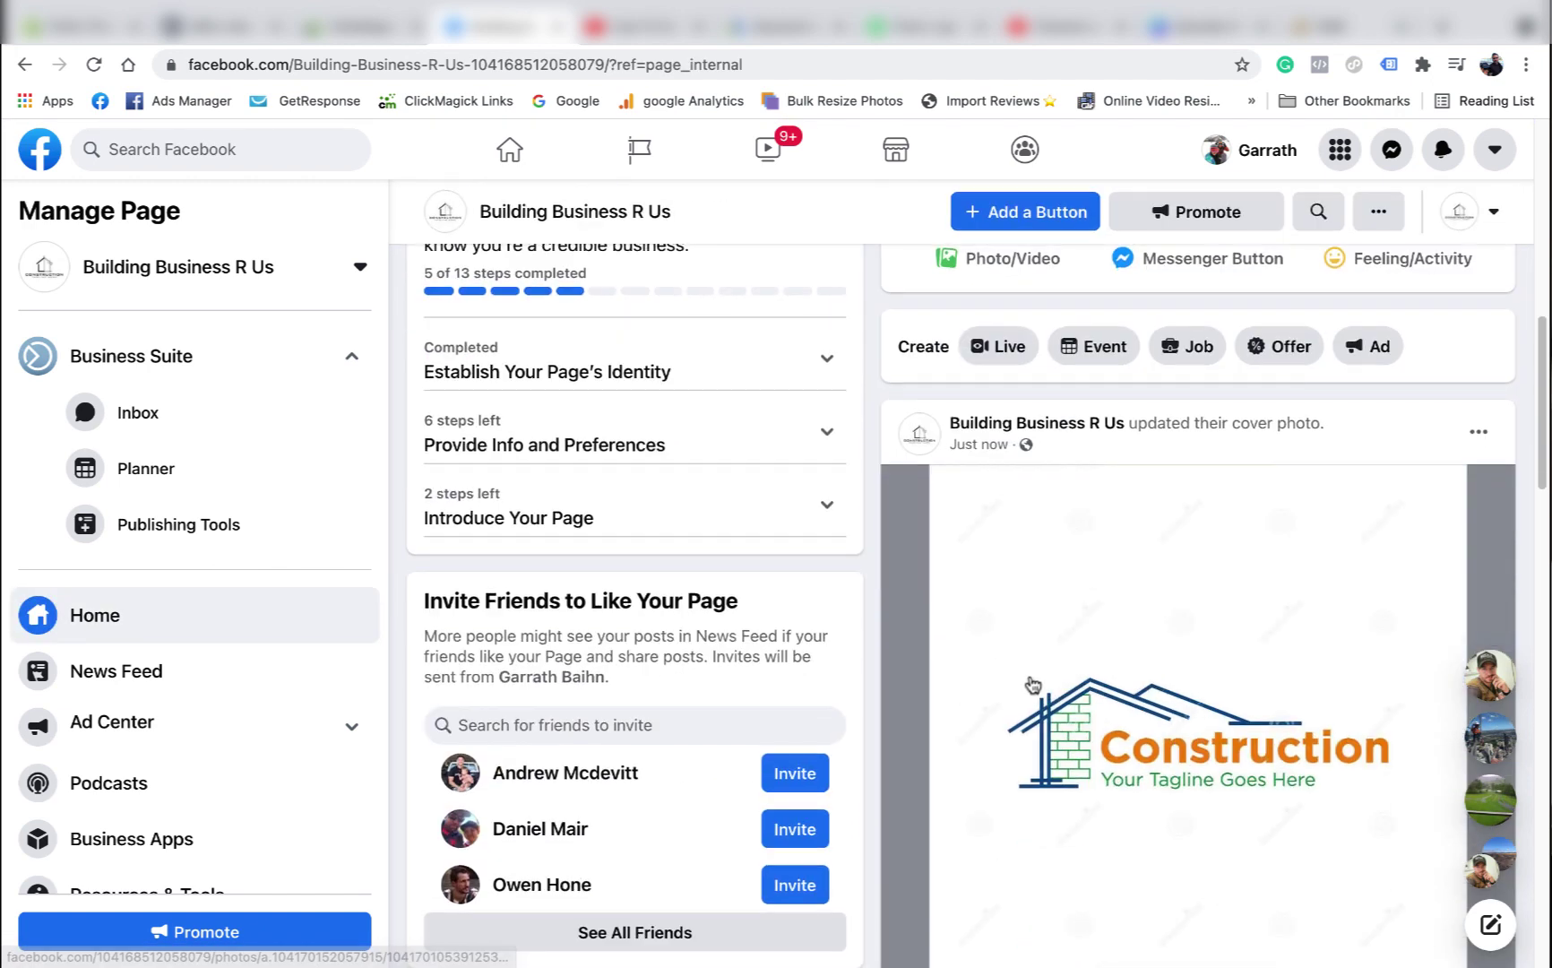
scroll(1038, 653, up, 3)
scroll(1031, 607, up, 3)
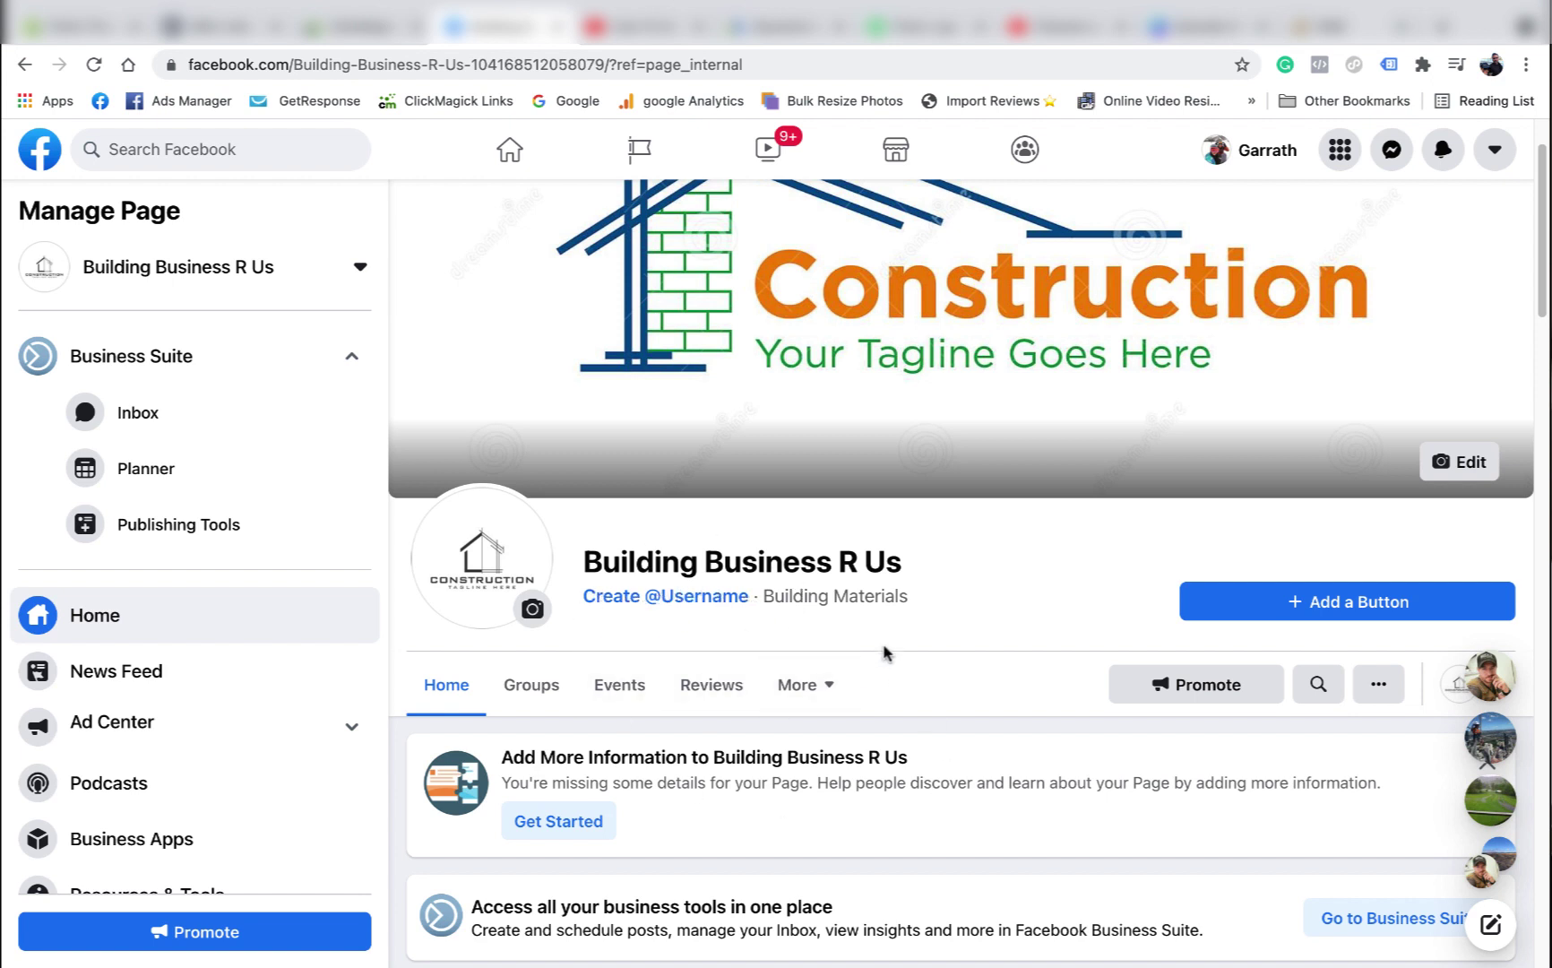
scroll(1231, 552, up, 2)
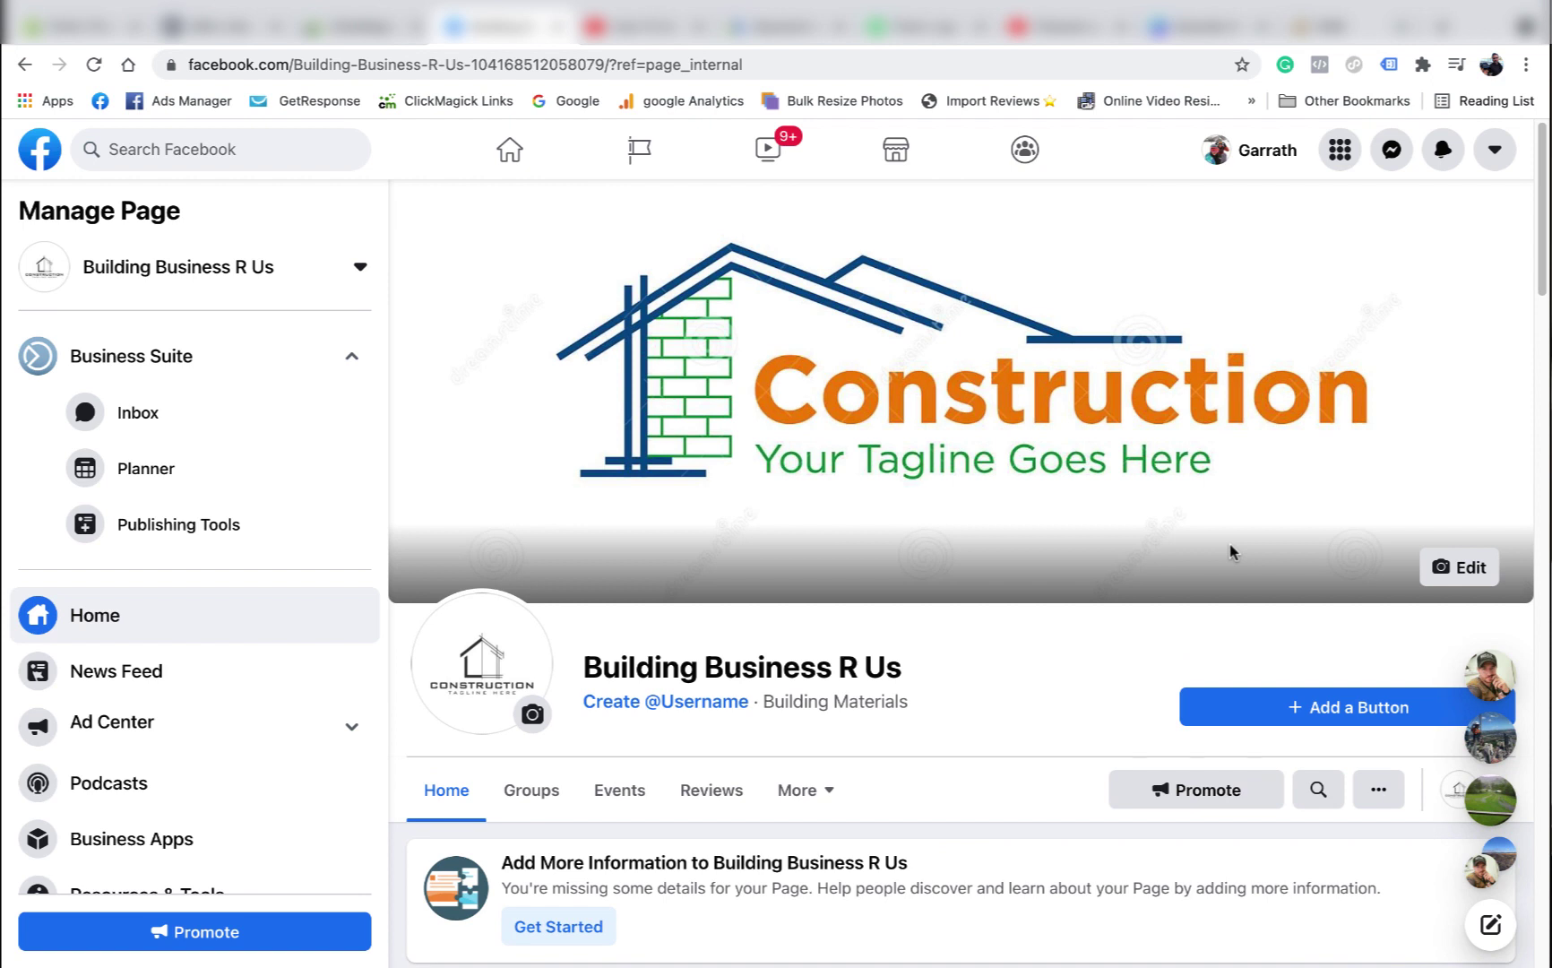